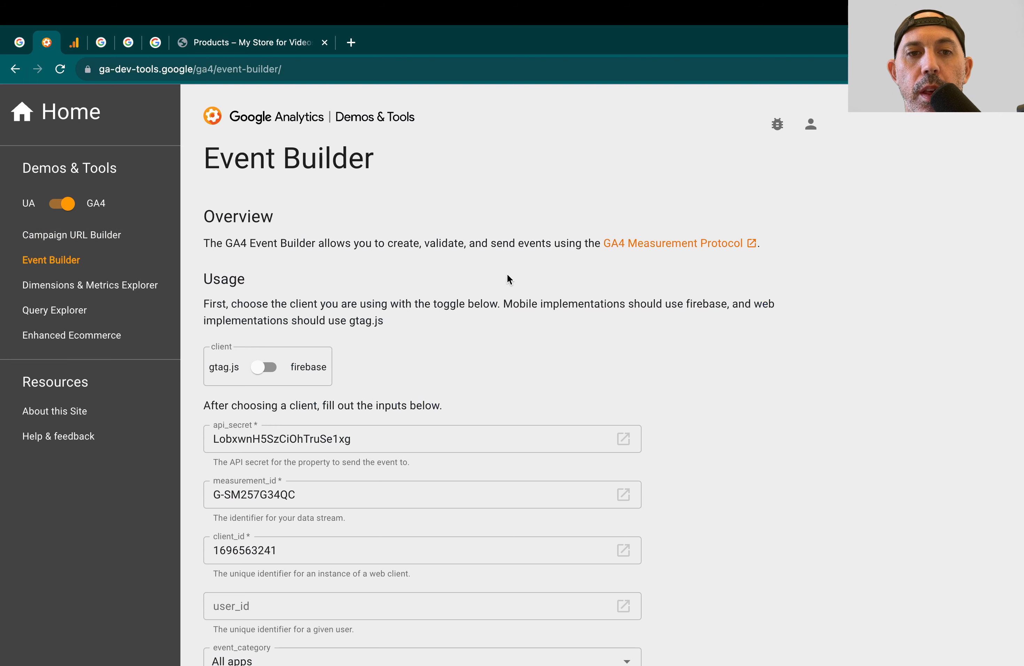
- Go through the Event Builder's connection fields and select the existing client_id value for replacement
scroll(518, 348, down, 2)
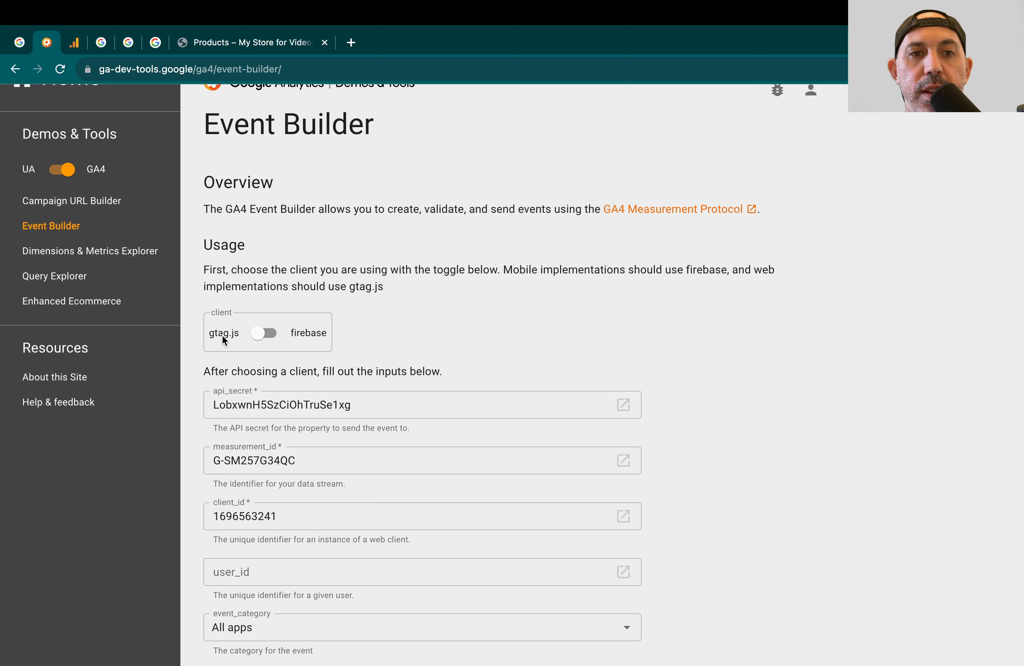
scroll(491, 350, down, 3)
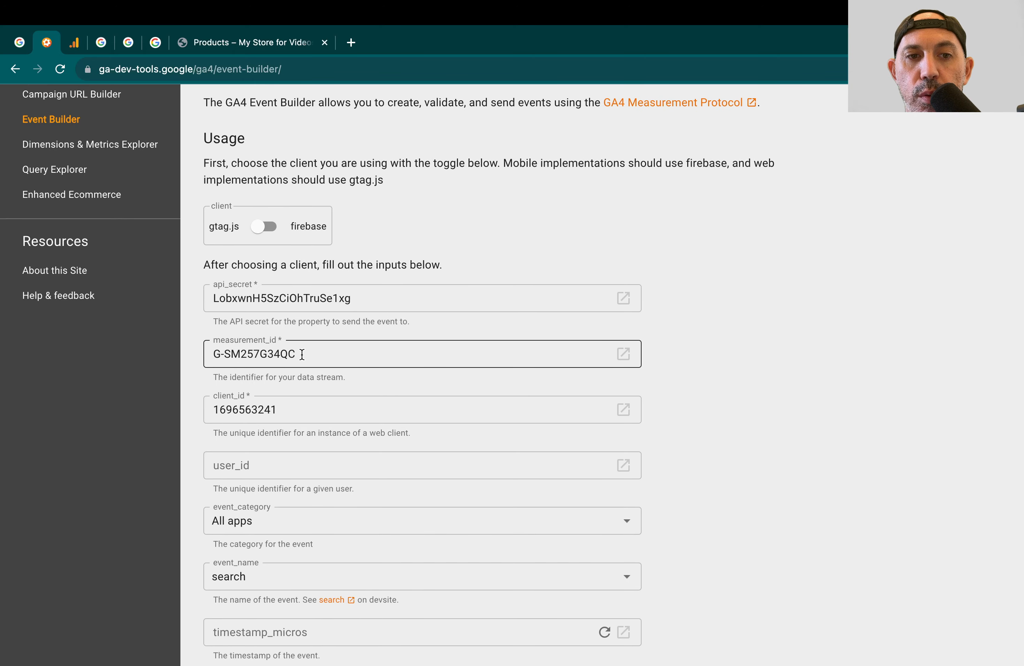
scroll(711, 466, down, 3)
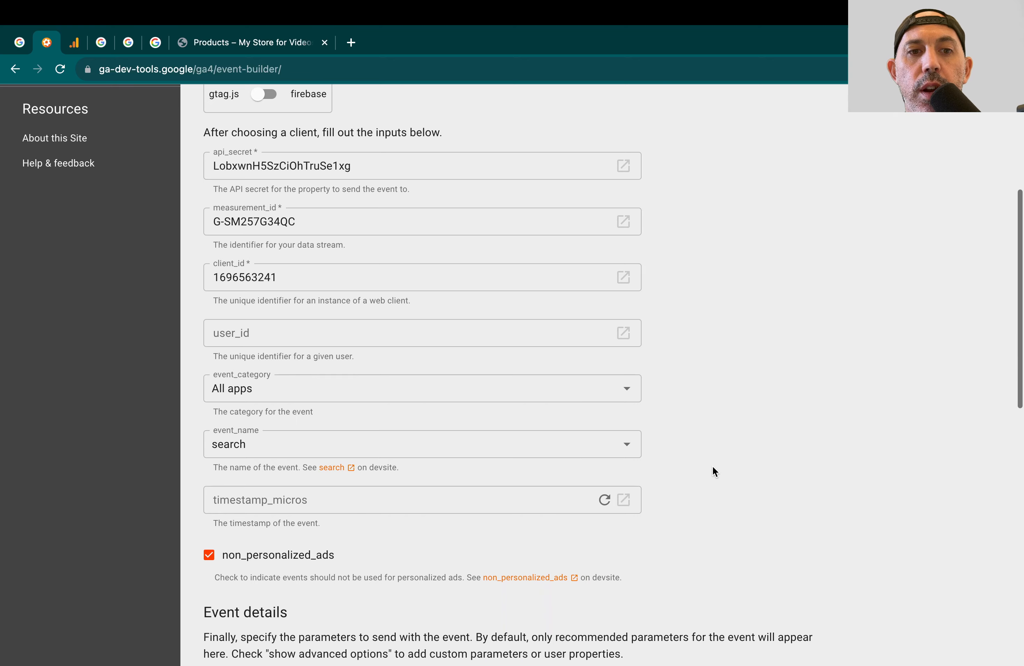
double_click(360, 284)
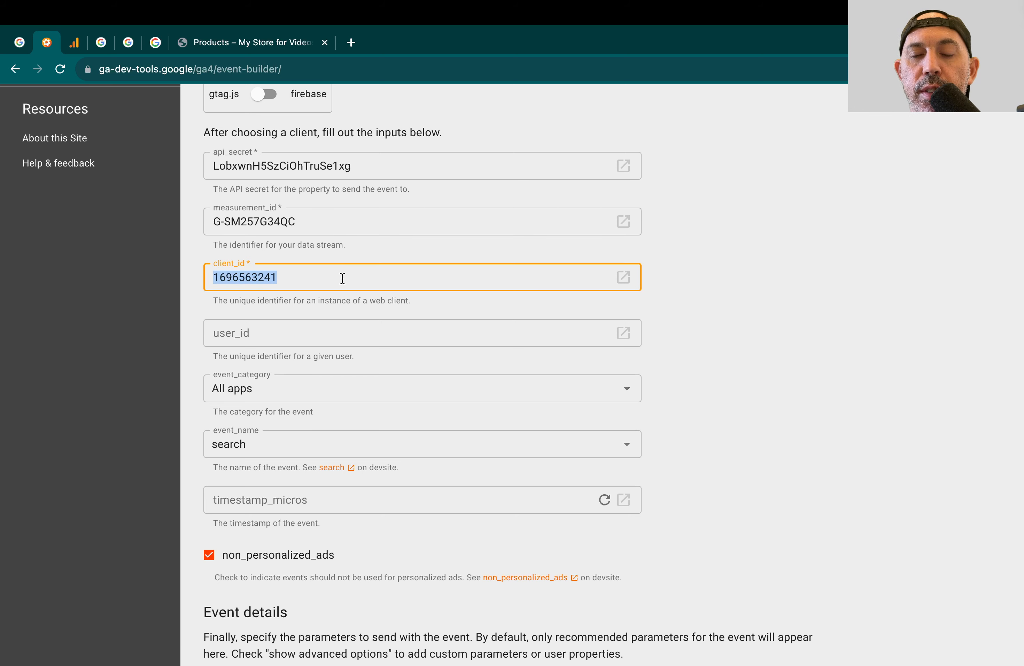
- Switch to the My Store for Videos products page, inspect it and display the store's cookies in the developer tools
click(187, 43)
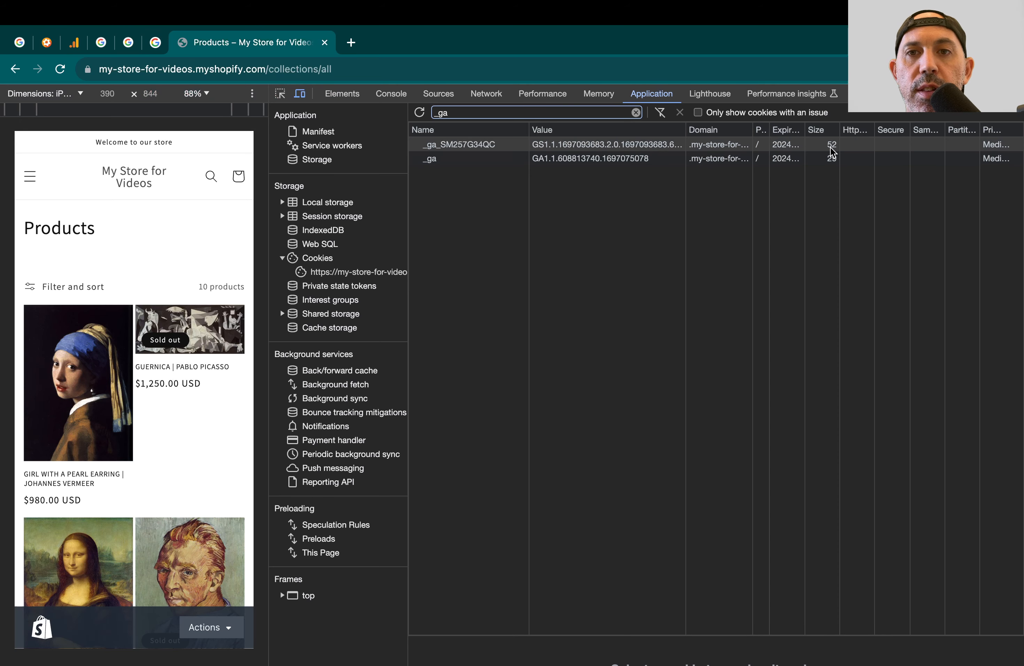
key(super+alt+i)
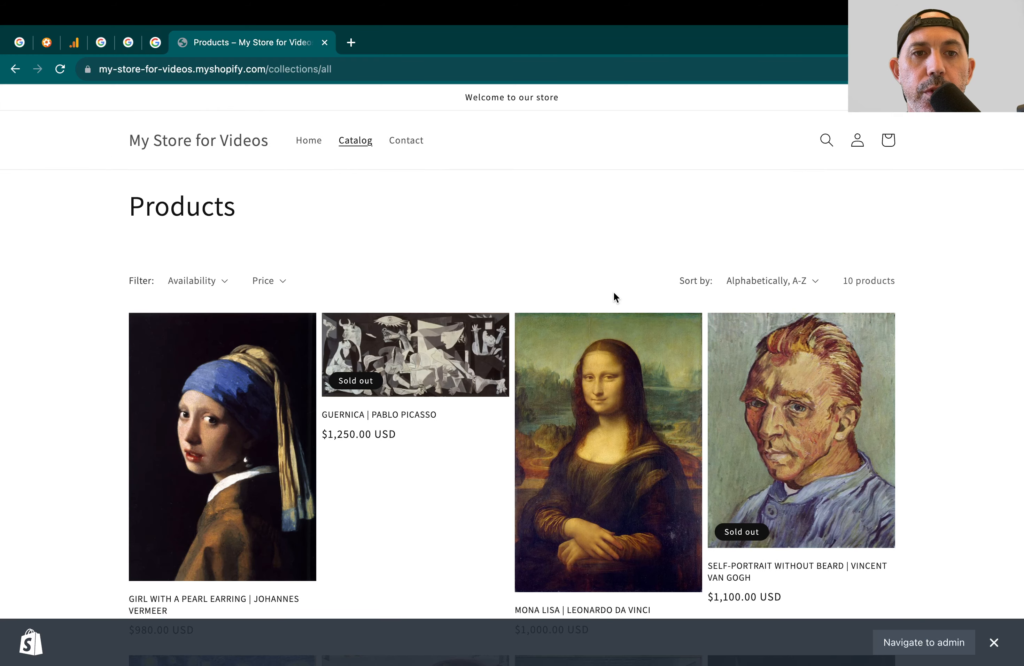
right_click(535, 214)
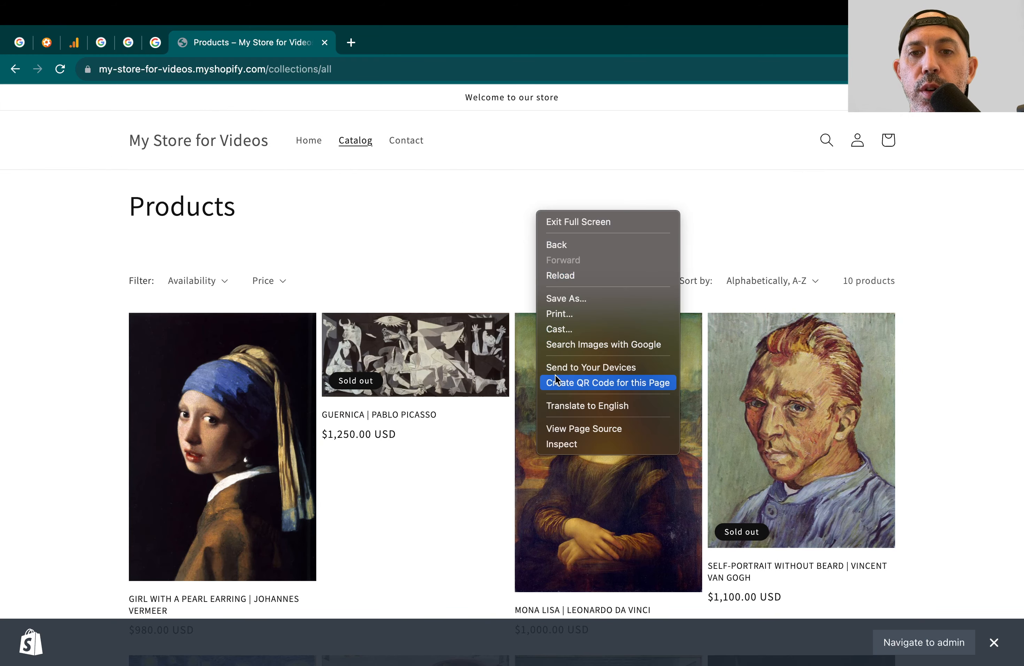
click(567, 444)
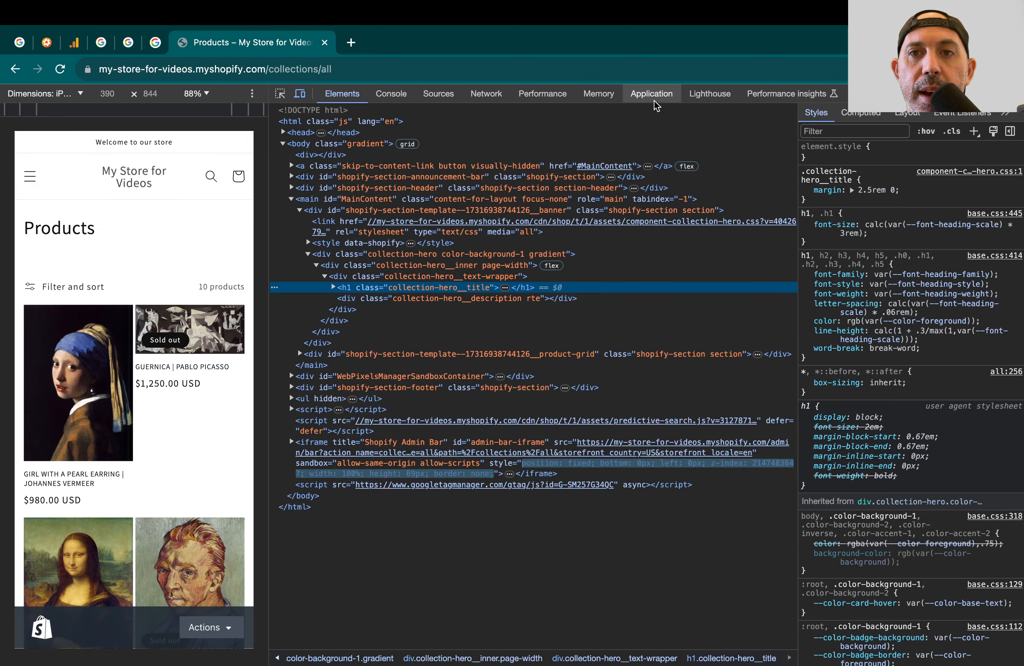
click(668, 97)
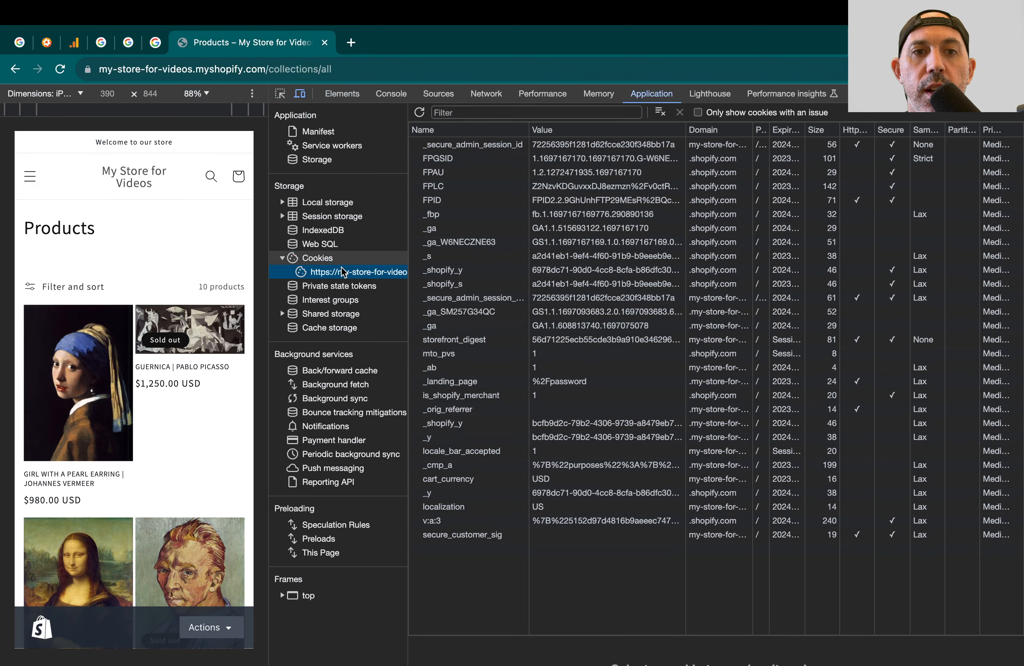
click(330, 261)
click(333, 272)
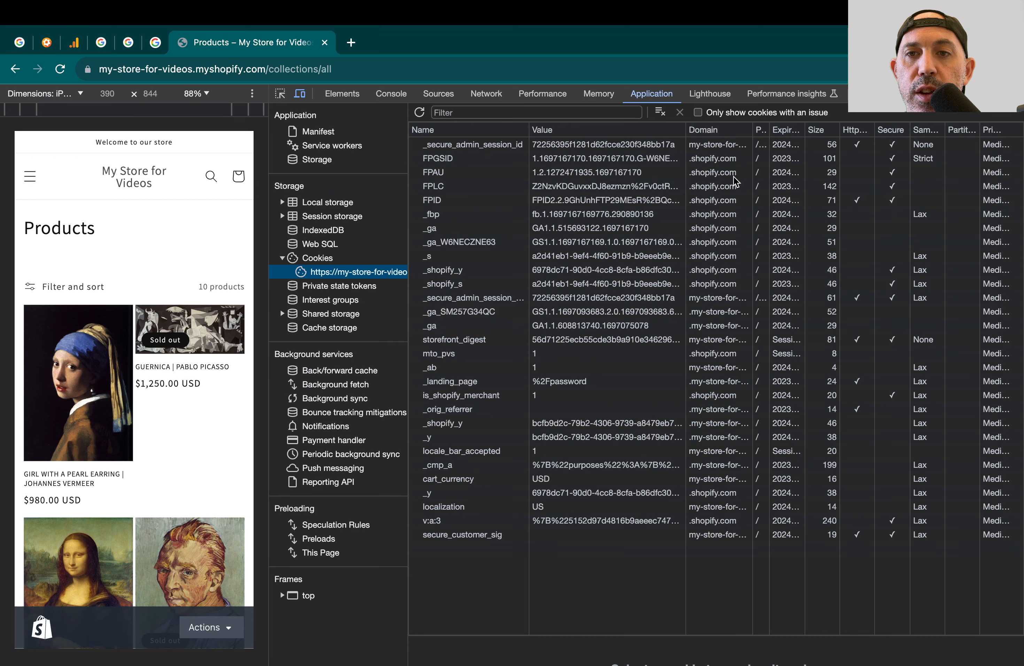
- Sort the store's cookies by domain and filter them by "ga"
click(717, 129)
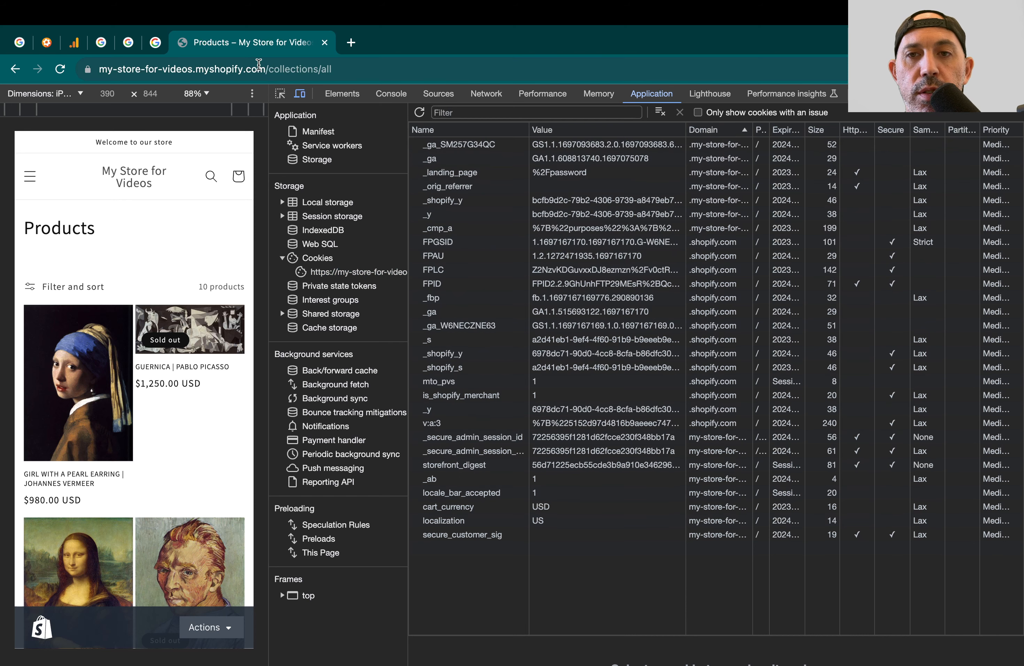
click(501, 113)
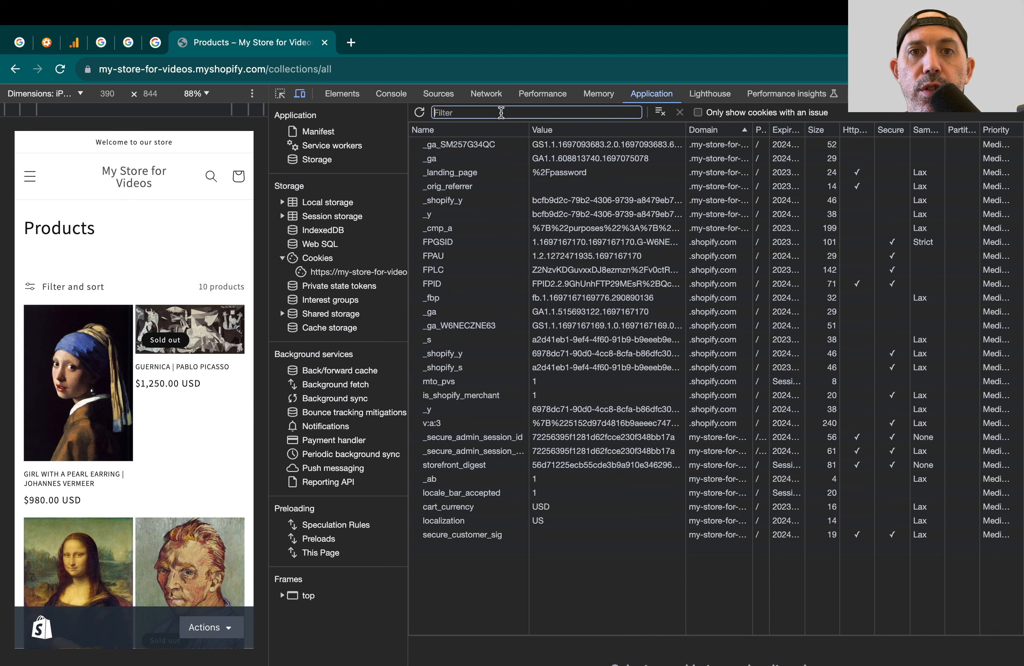
text(ga)
- Copy the value of the _ga cookie that belongs to the my-store-for-videos domain
click(465, 159)
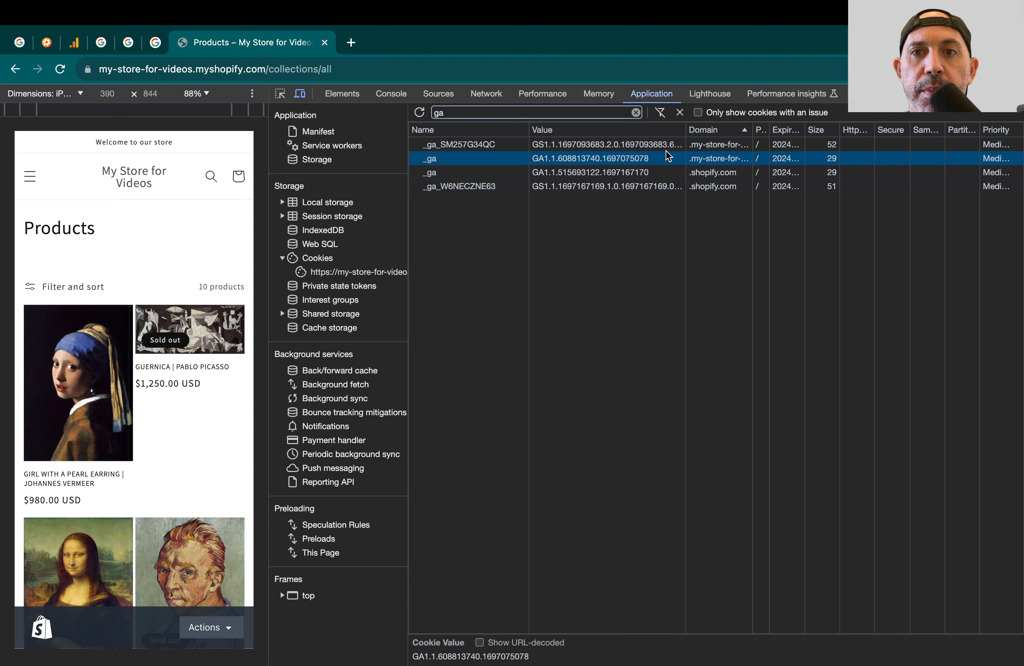
right_click(568, 160)
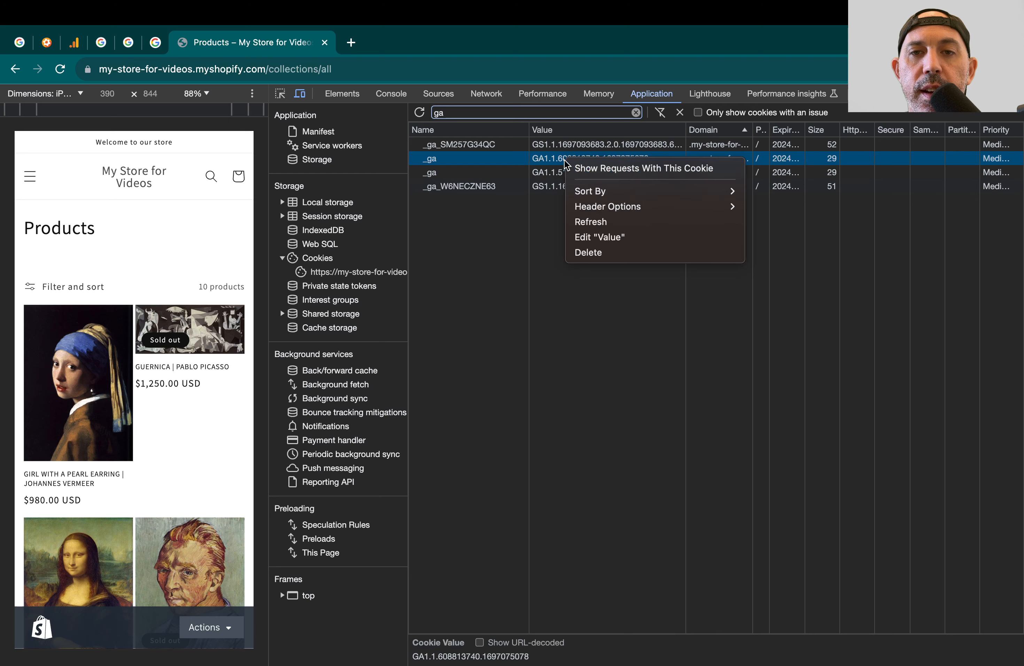
click(598, 237)
key(super+c)
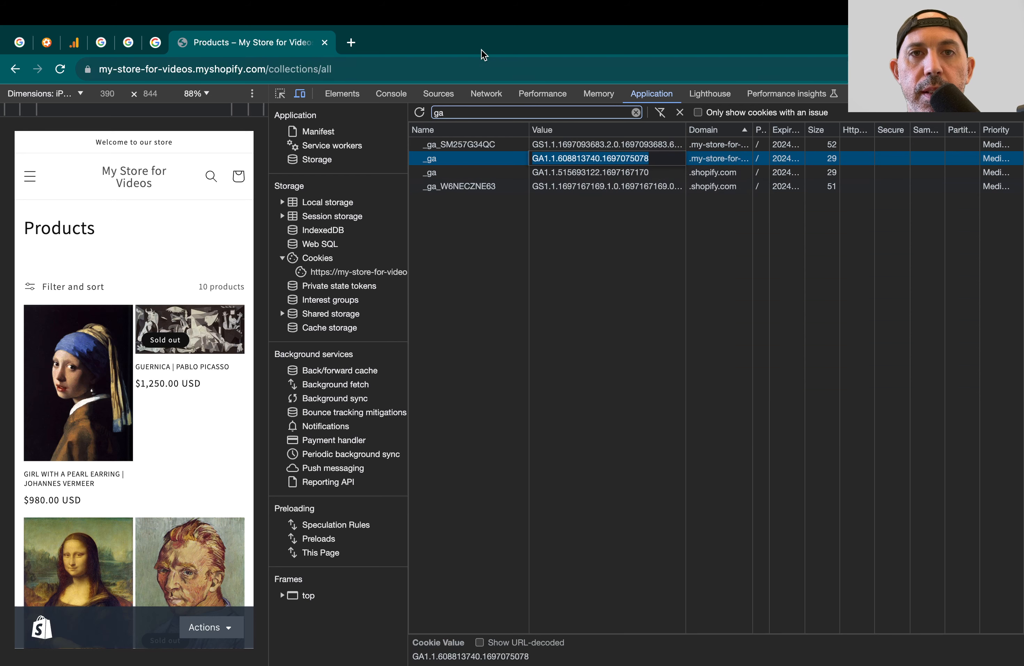
- Paste the cookie value into the browser's address field, remove its GA1.1. prefix and cut the remaining client ID
click(450, 68)
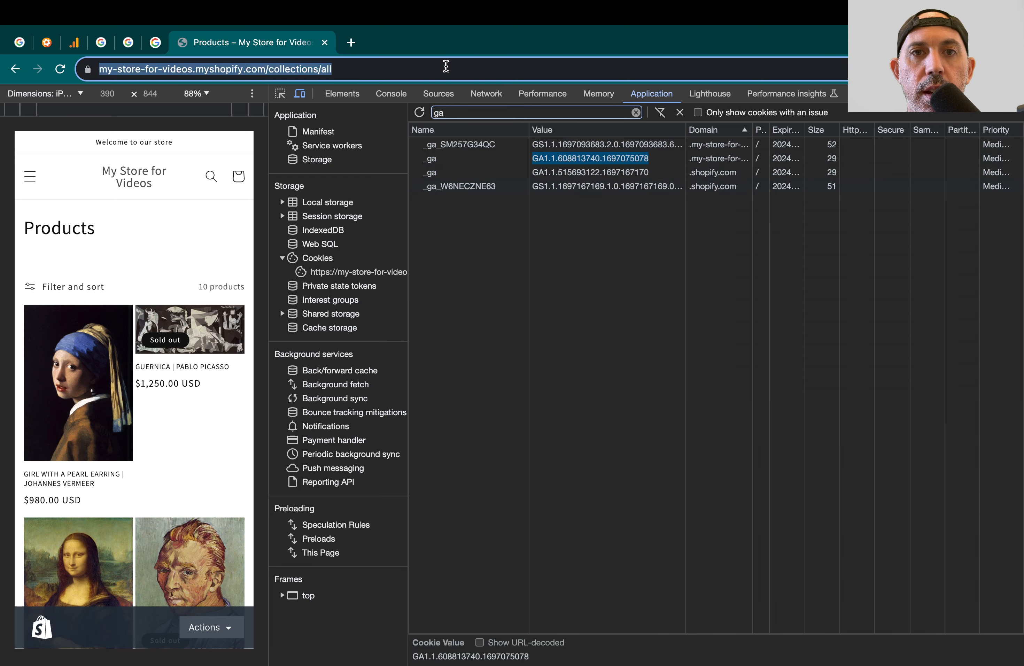
key(super+v)
drag(131, 69, 223, 69)
key(BackSpace)
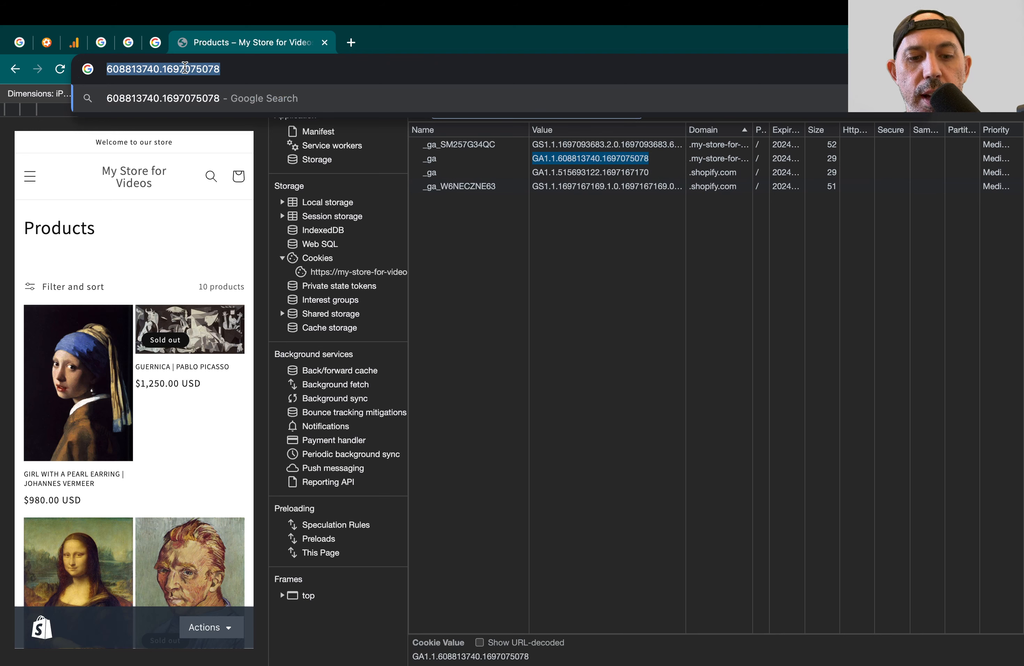
key(super+x)
- Return to the Event Builder and replace the client_id with the client ID taken from the cookie
click(46, 43)
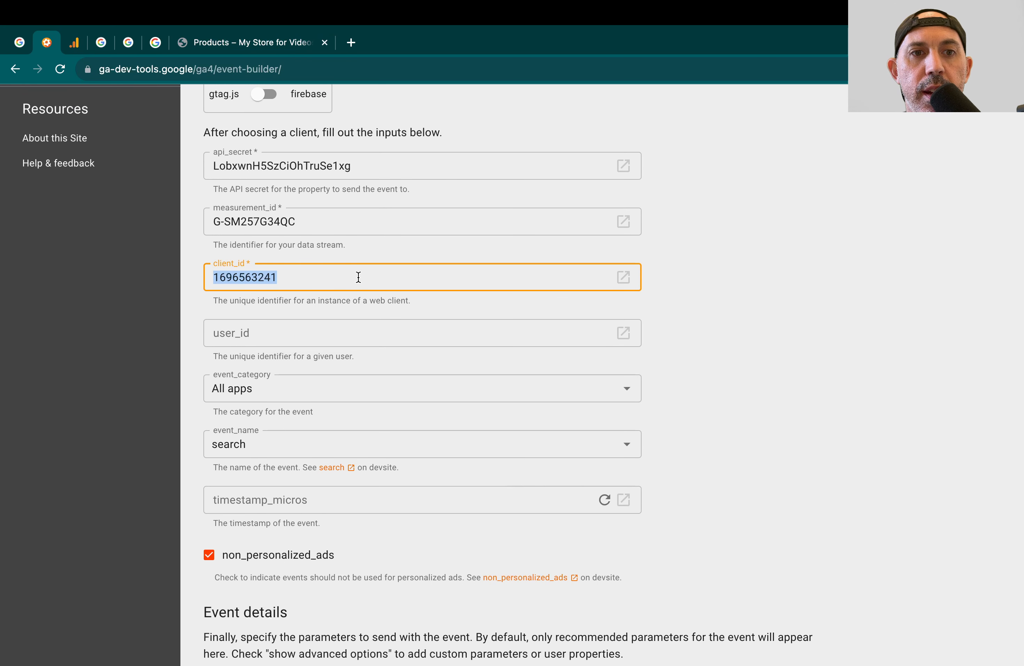
key(super+v)
click(720, 295)
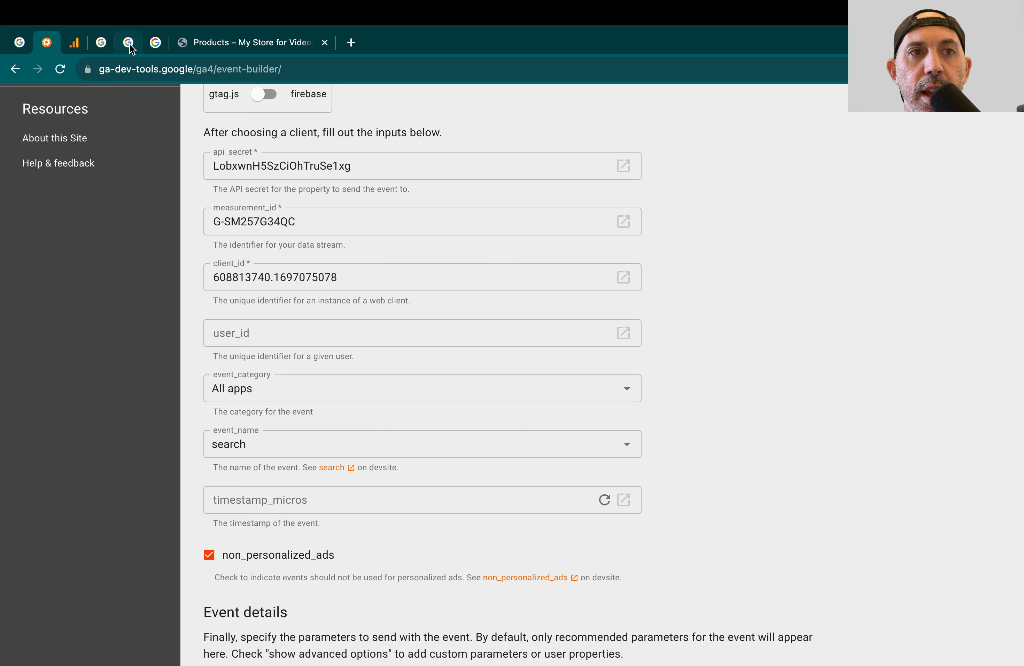
- Check the Measurement Protocol events reference and try a Custom category event named signuptomypaidclass
click(104, 43)
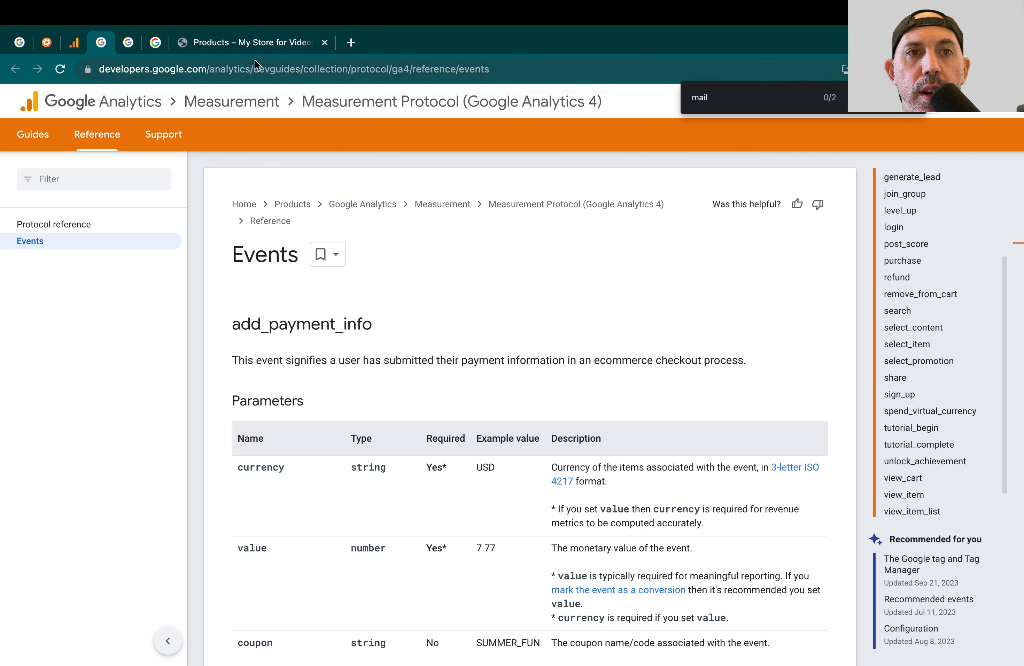
click(48, 43)
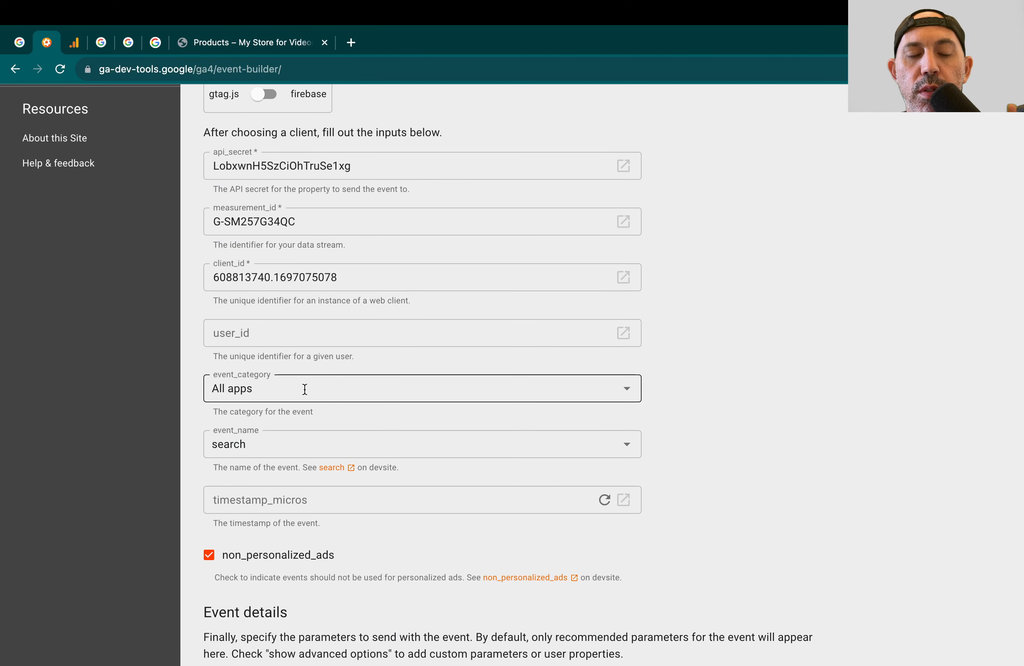
click(346, 382)
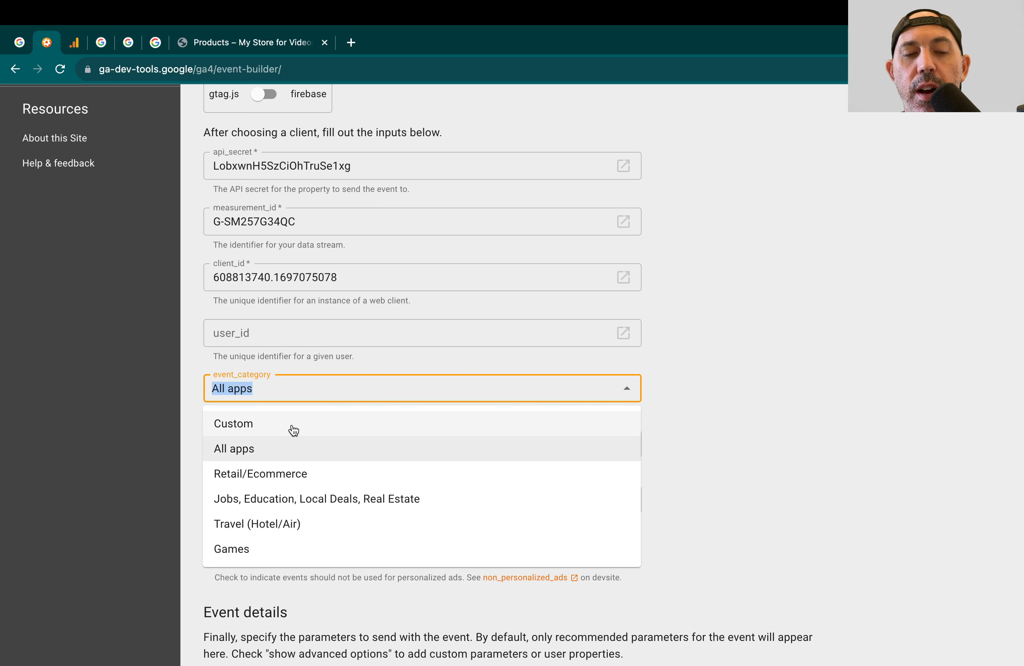
click(275, 423)
click(293, 445)
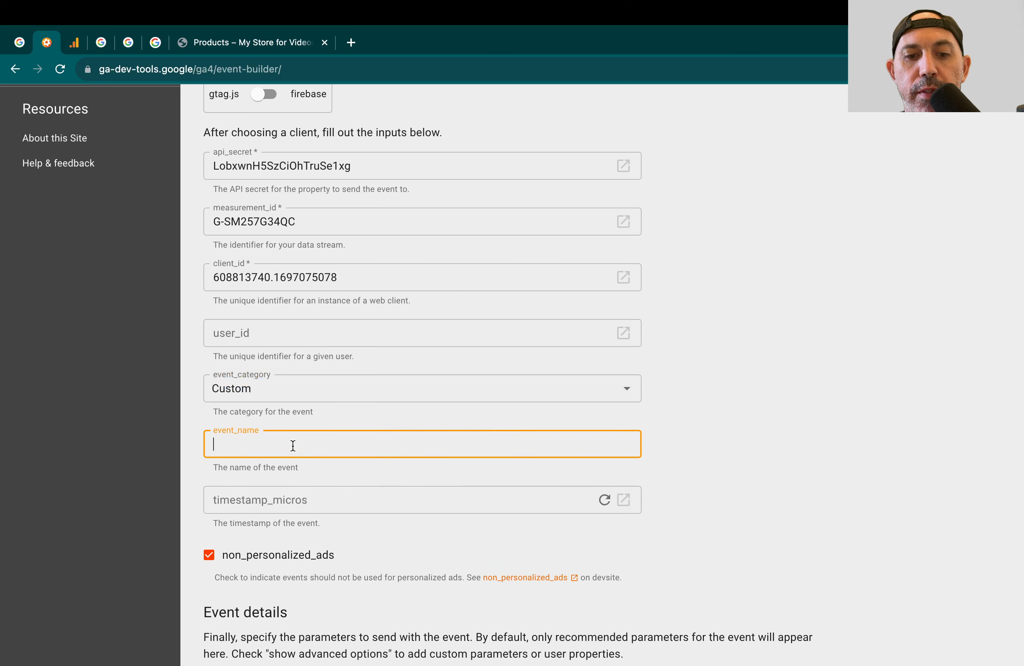
text(signupto)
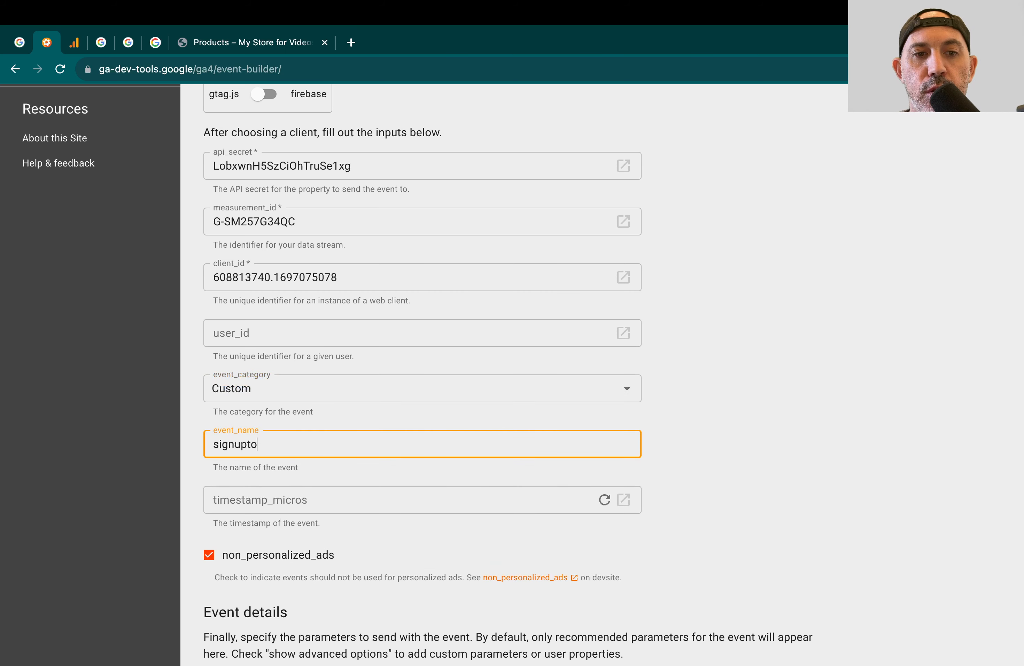
text(my)
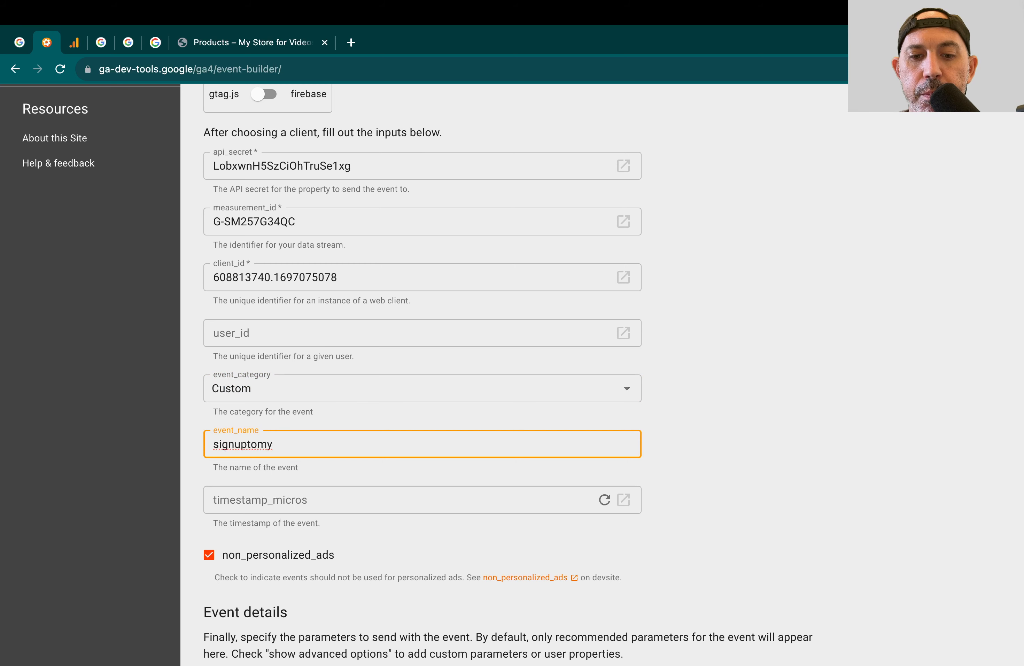
text(paidclass)
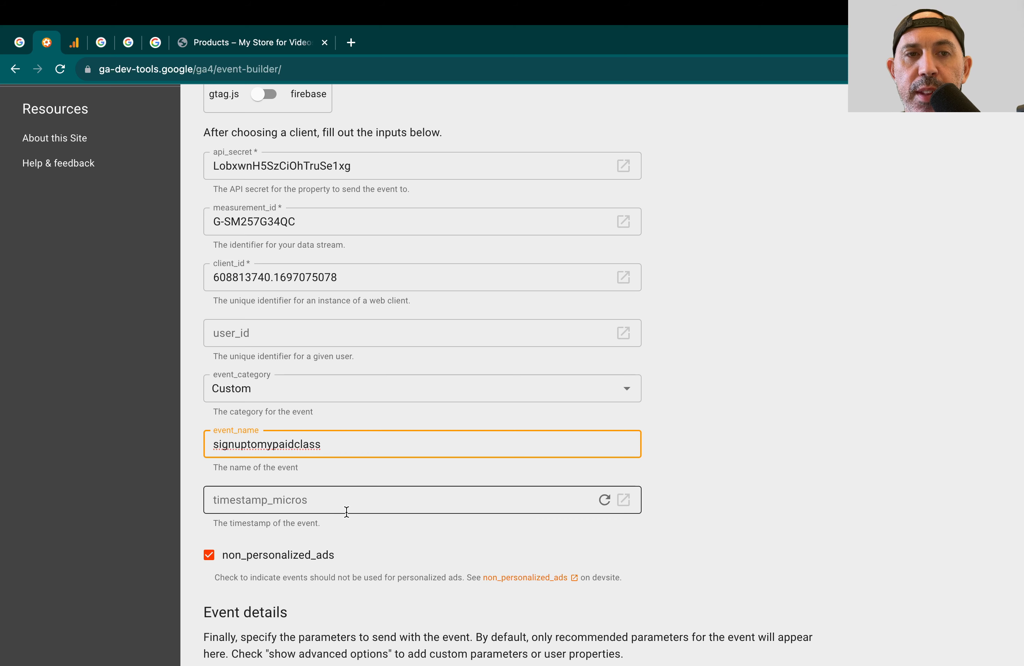
double_click(330, 443)
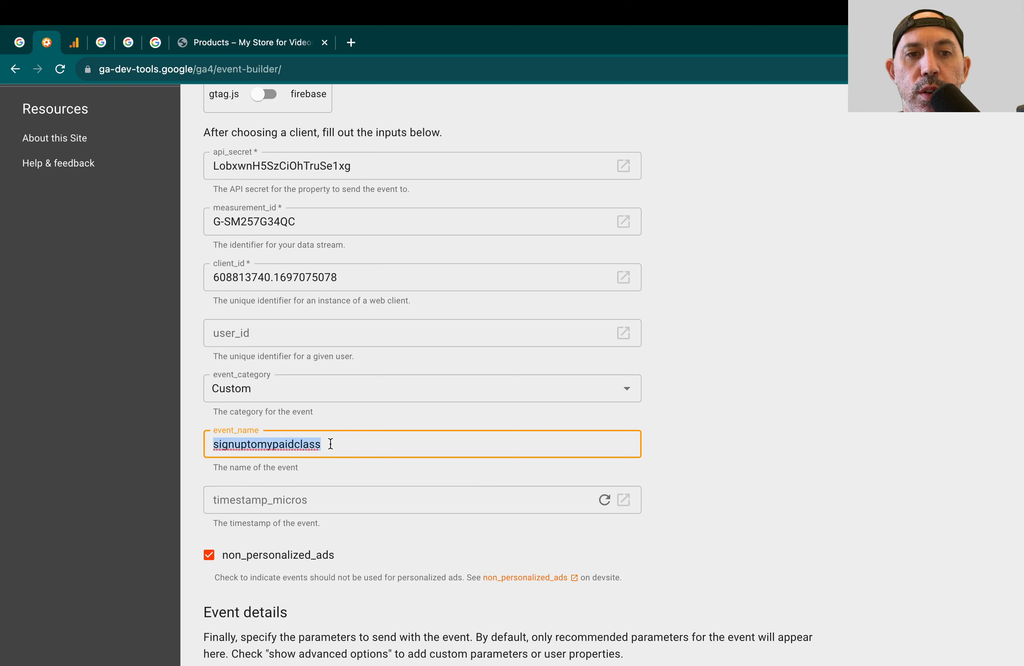
key(BackSpace)
- Set the event category to Retail/Ecommerce and choose view_item as the event name
click(306, 395)
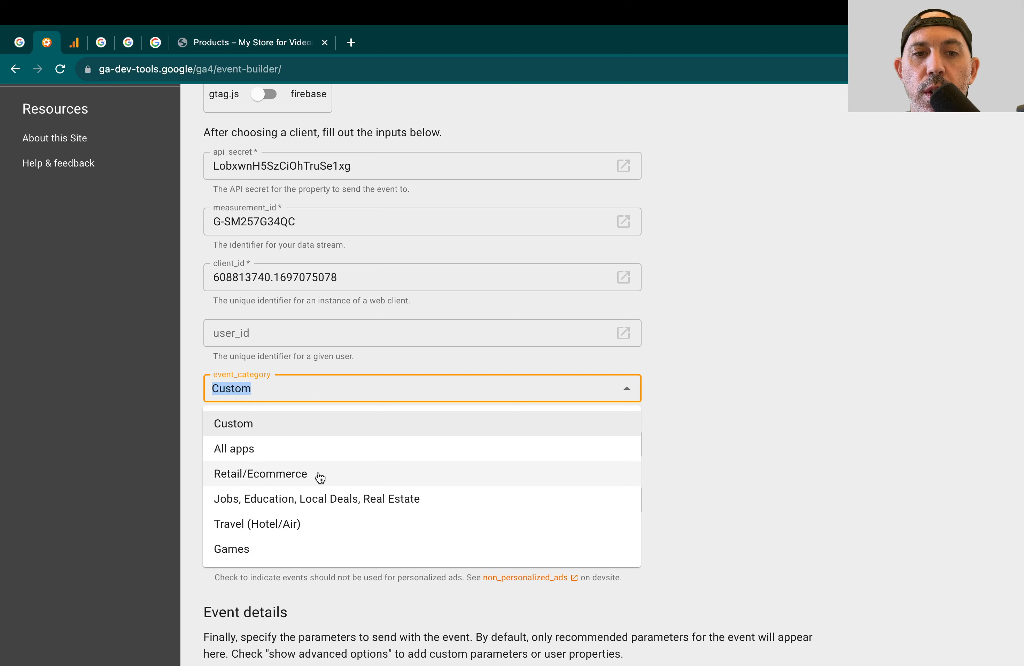
click(277, 475)
click(374, 437)
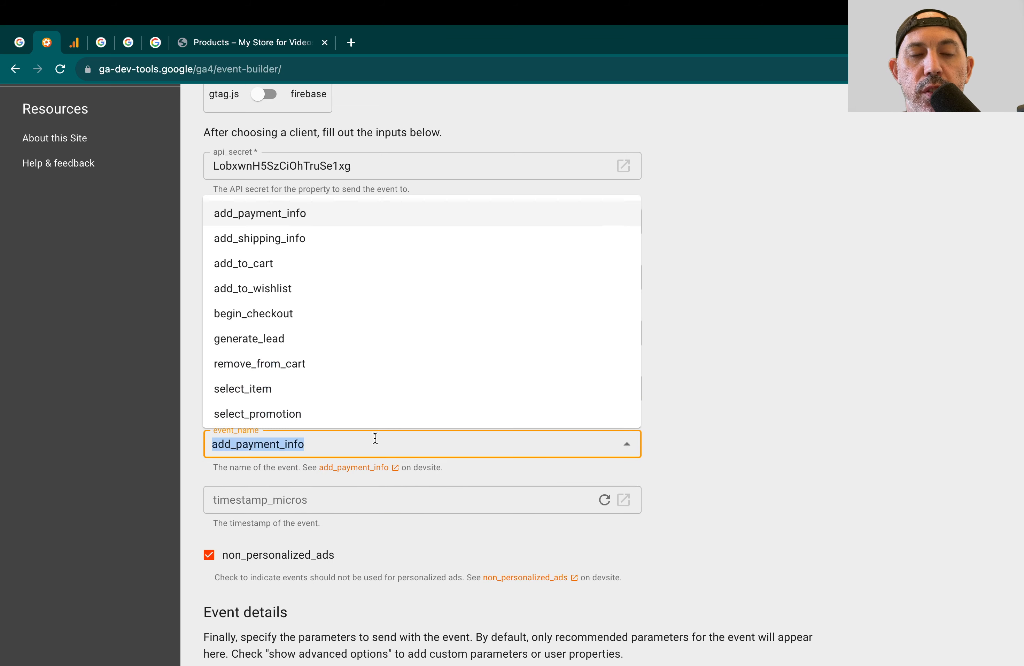
scroll(382, 382, down, 2)
scroll(384, 386, down, 2)
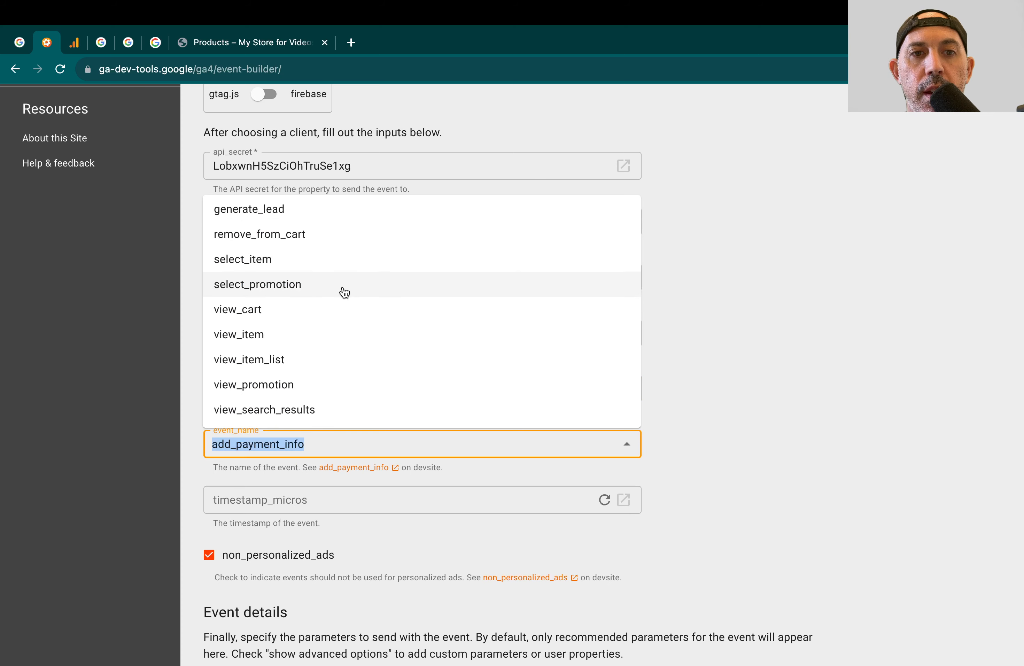
scroll(289, 333, up, 3)
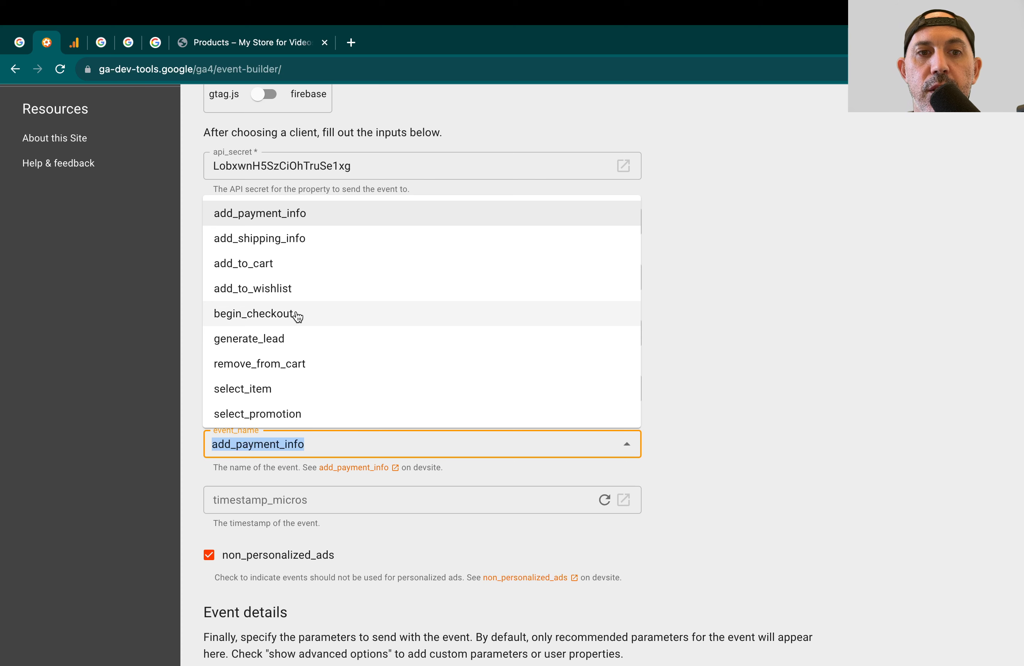
scroll(402, 350, down, 3)
click(555, 335)
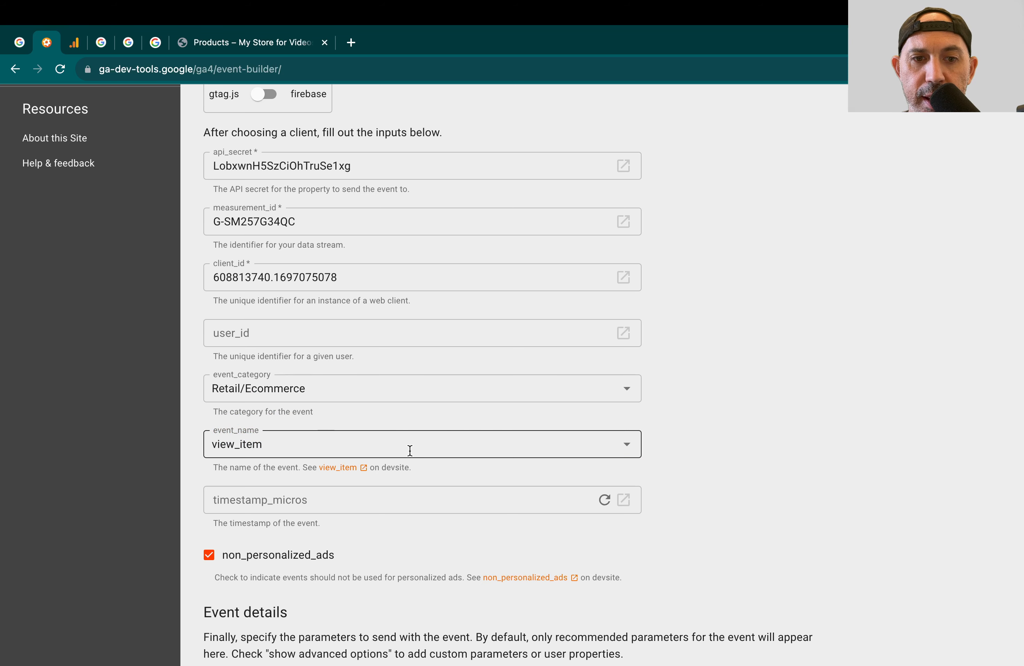
- Examine the parameters and item fields offered for the view_item event
scroll(409, 451, down, 7)
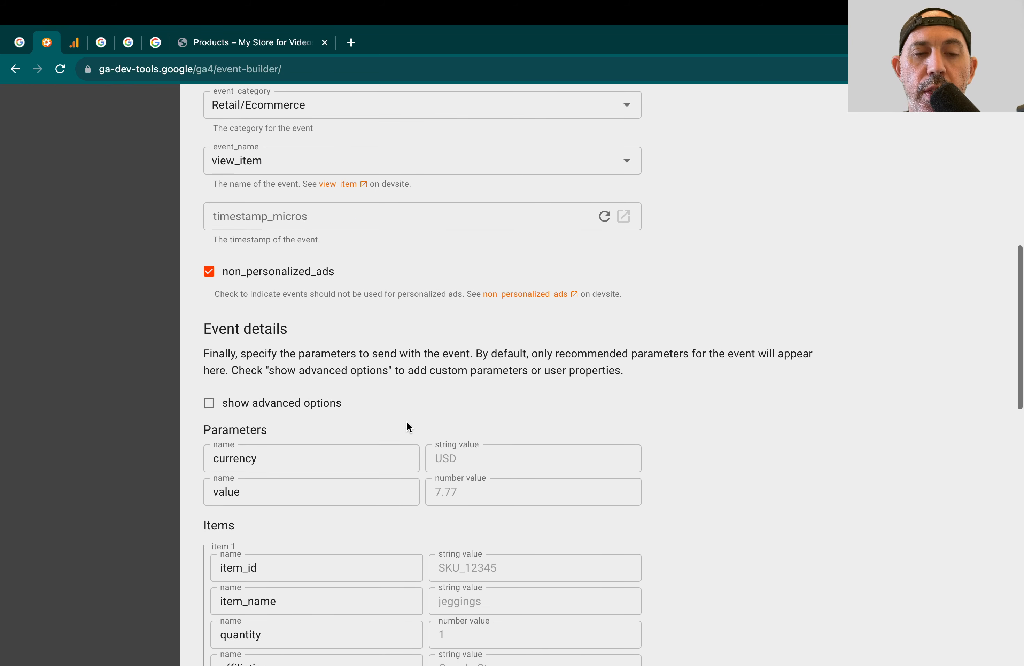
scroll(357, 475, down, 4)
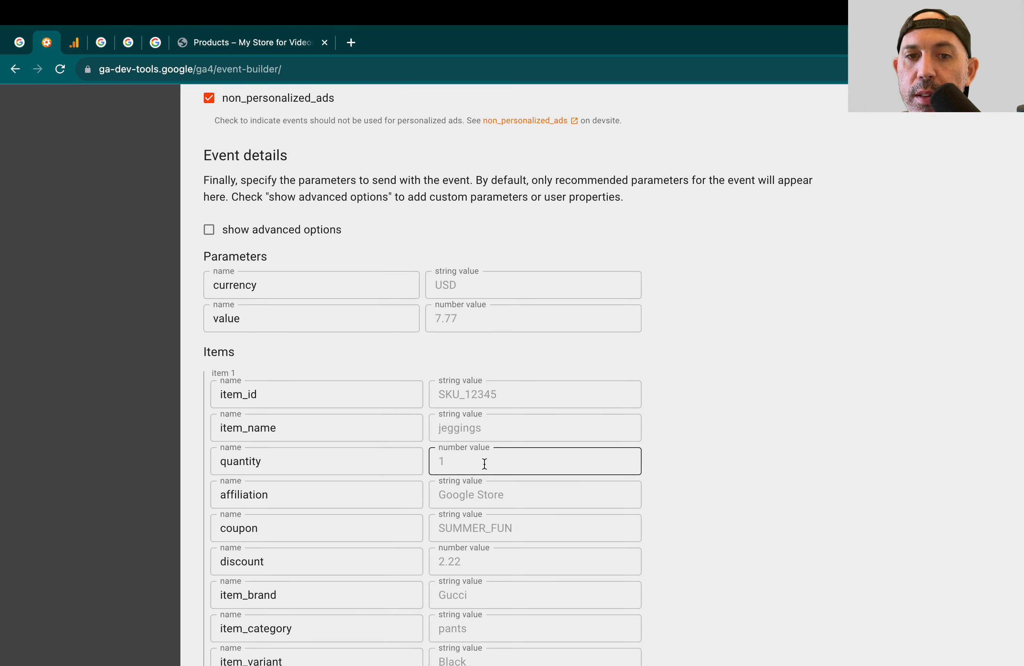
scroll(480, 510, up, 7)
scroll(371, 393, up, 2)
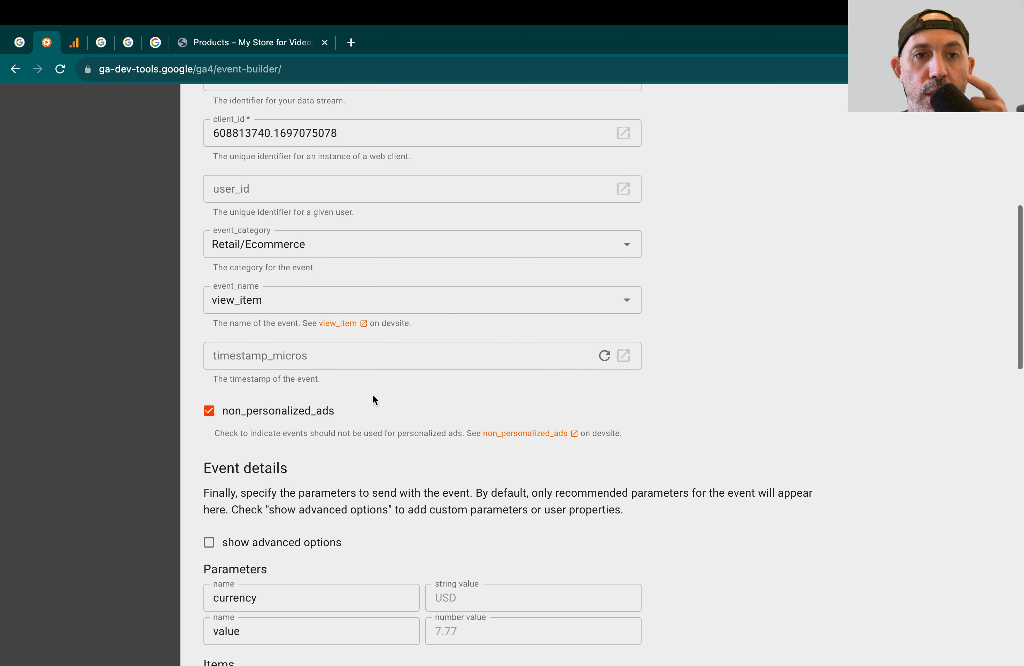
- Try add_to_cart as the event name and look over the parameters and item fields it offers
click(375, 341)
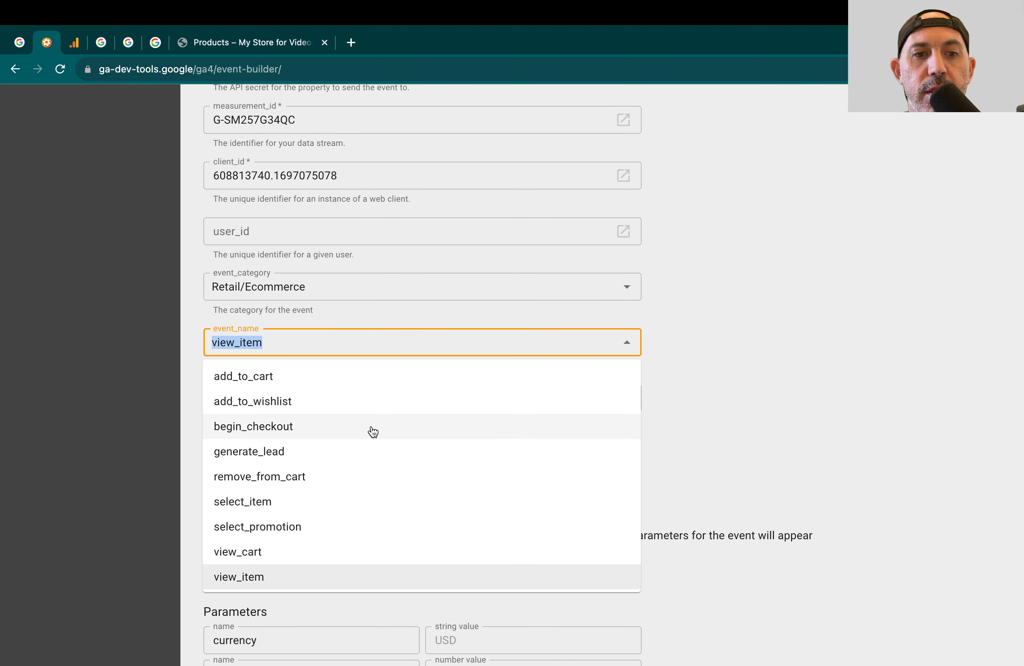
scroll(370, 430, down, 2)
scroll(366, 430, up, 3)
scroll(307, 392, up, 1)
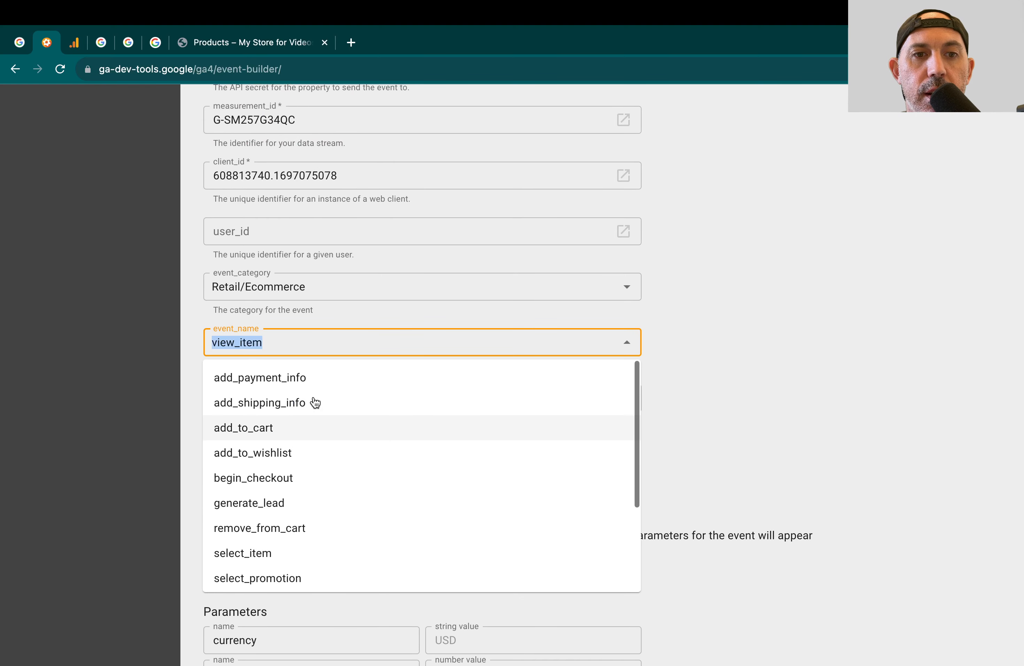
click(302, 424)
scroll(438, 474, down, 10)
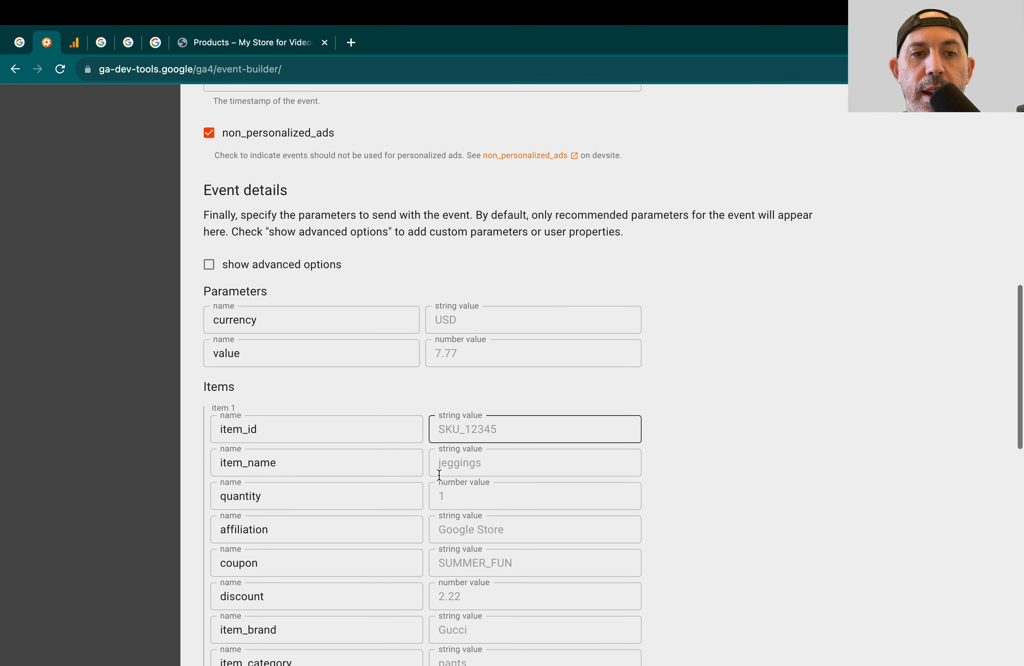
scroll(413, 405, up, 2)
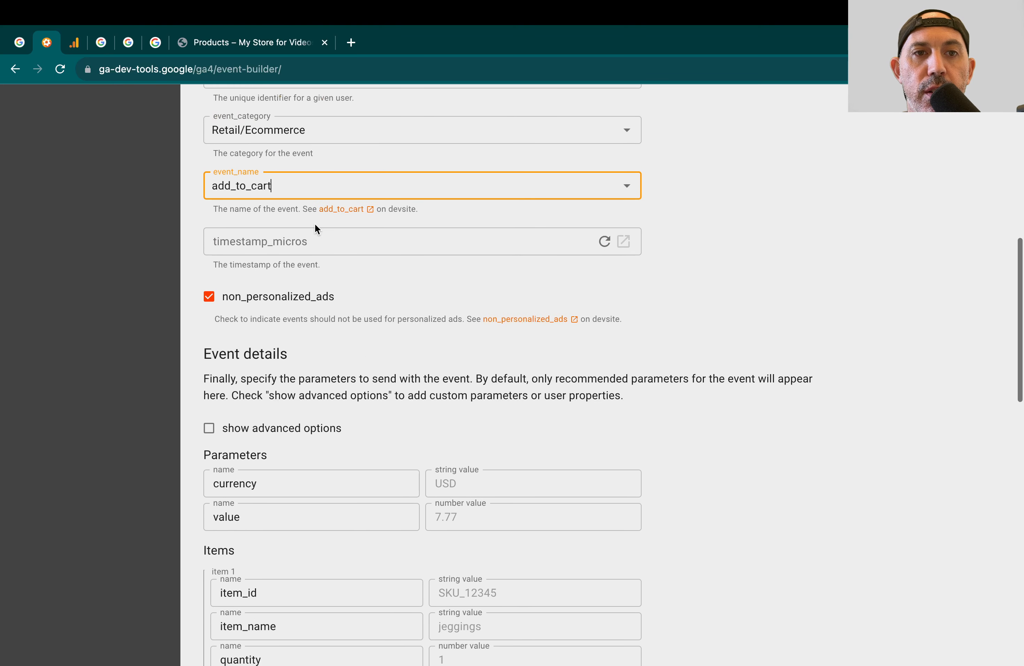
- Try the All apps event category with refund as the event name
click(342, 129)
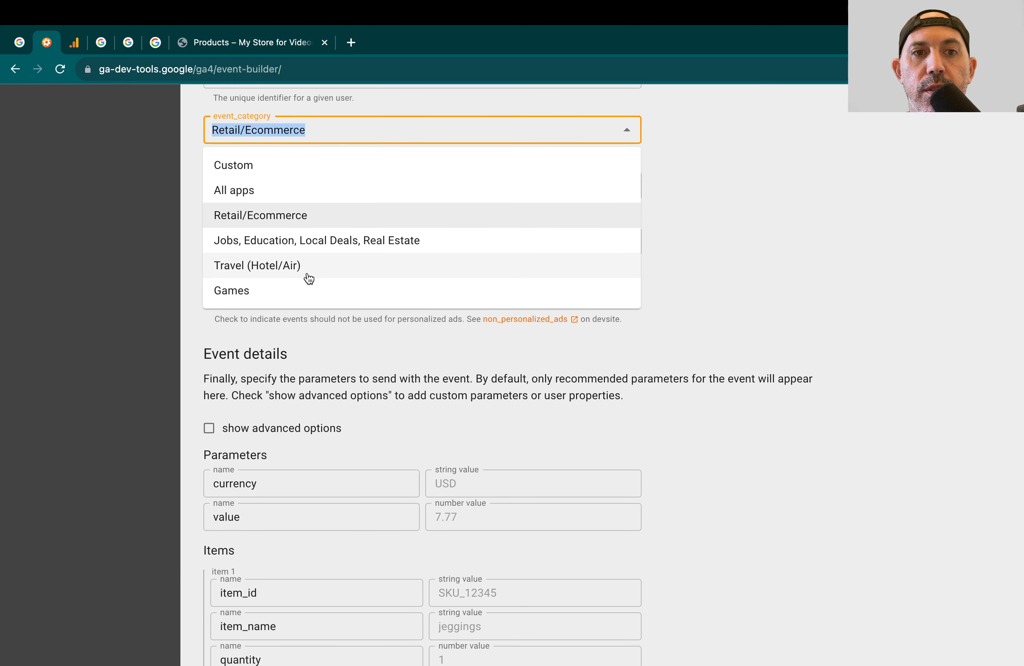
click(277, 193)
click(425, 184)
scroll(402, 298, down, 1)
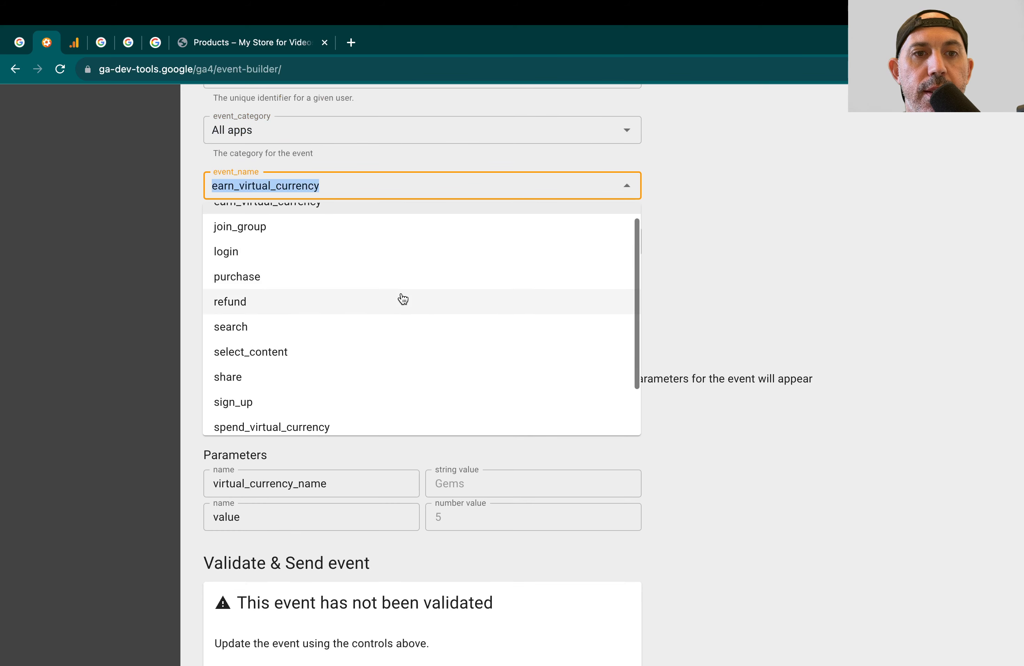
click(339, 304)
- Examine the parameters, item fields and validation section offered for the refund event
scroll(413, 392, down, 7)
scroll(412, 393, down, 1)
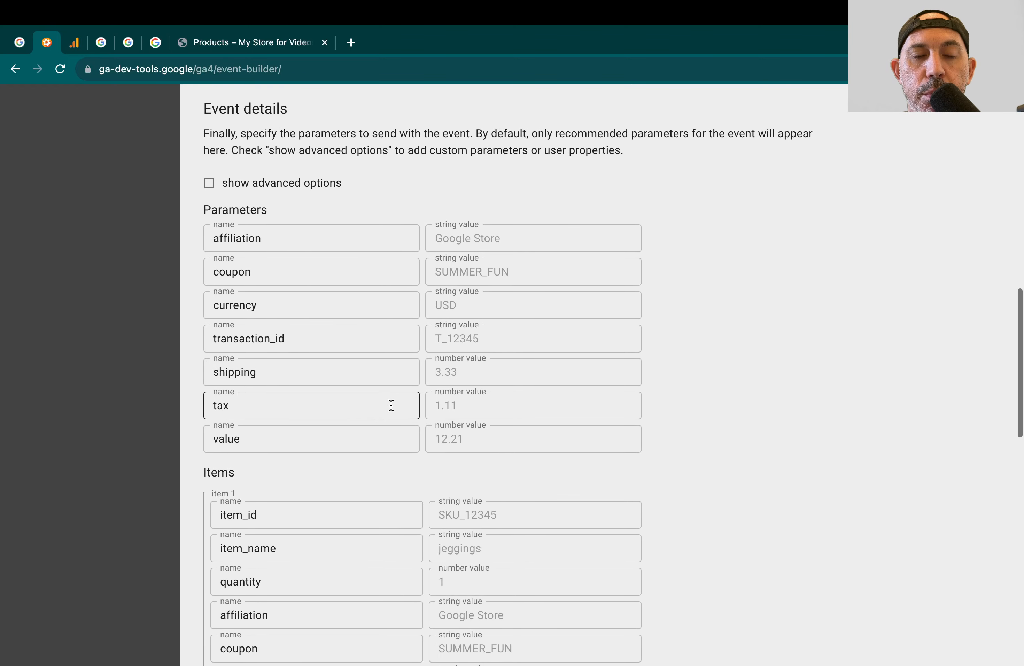
scroll(445, 404, down, 4)
scroll(444, 404, down, 2)
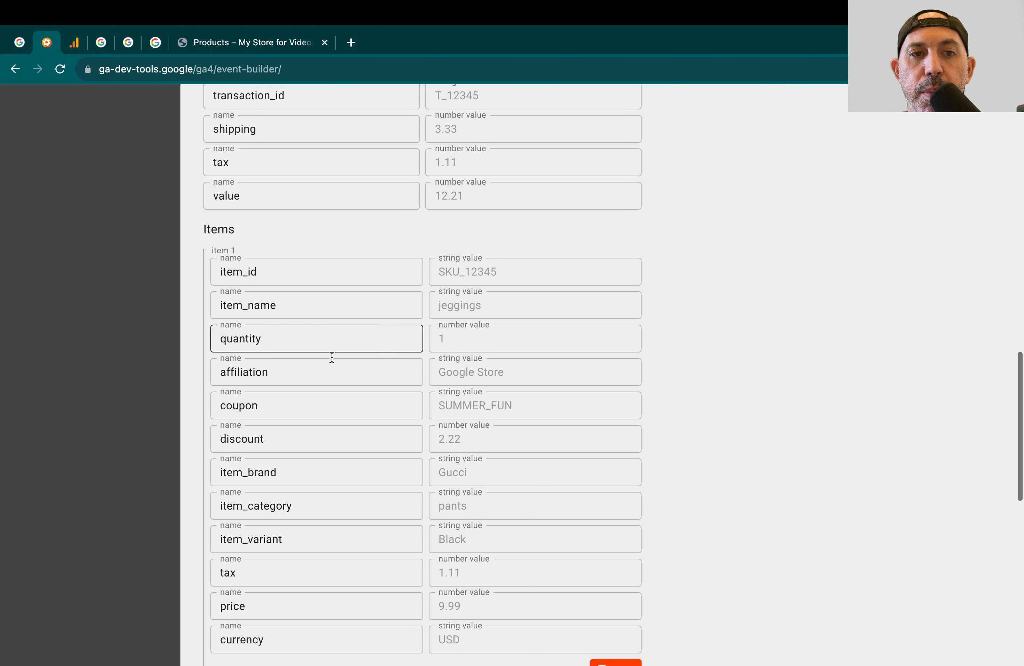
scroll(406, 605, down, 6)
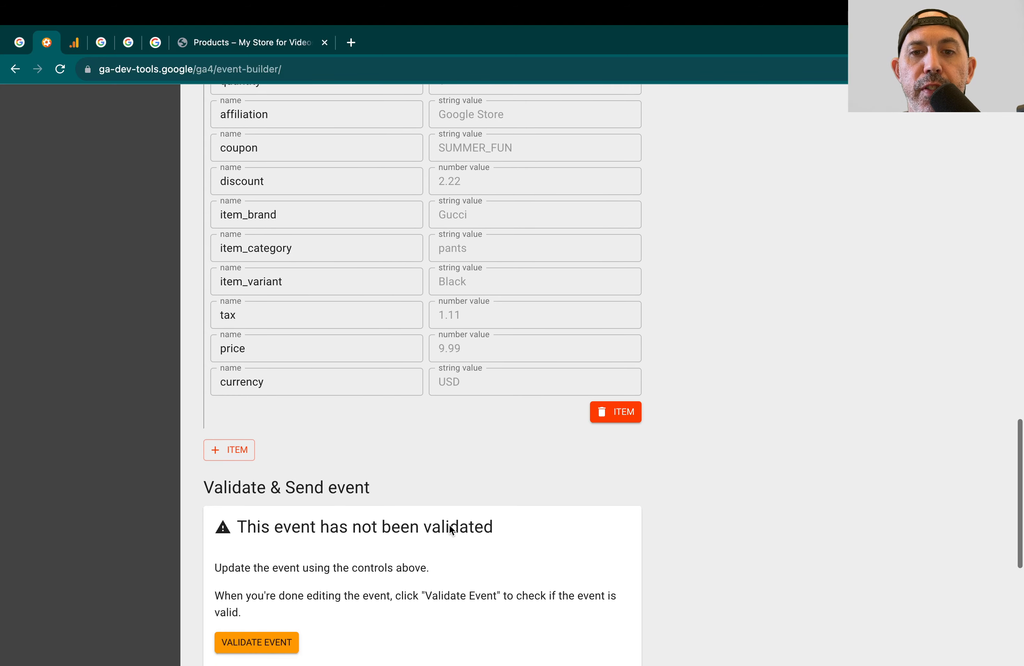
scroll(455, 512, down, 5)
scroll(456, 513, up, 20)
scroll(456, 513, up, 3)
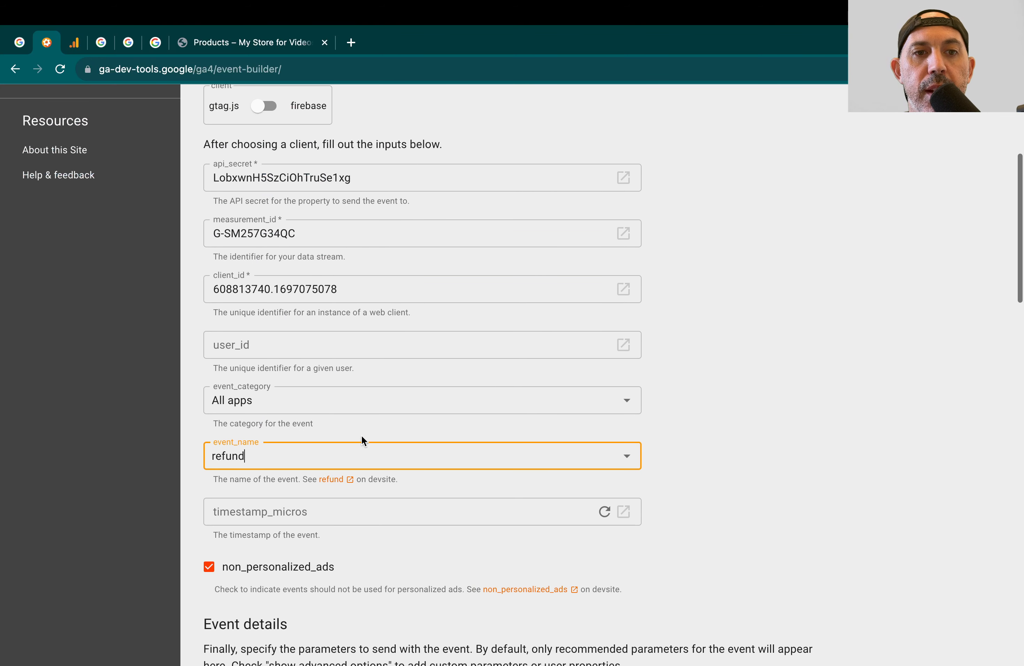
- Set the event category to Custom and name the event clickedonbanner
click(318, 398)
click(289, 433)
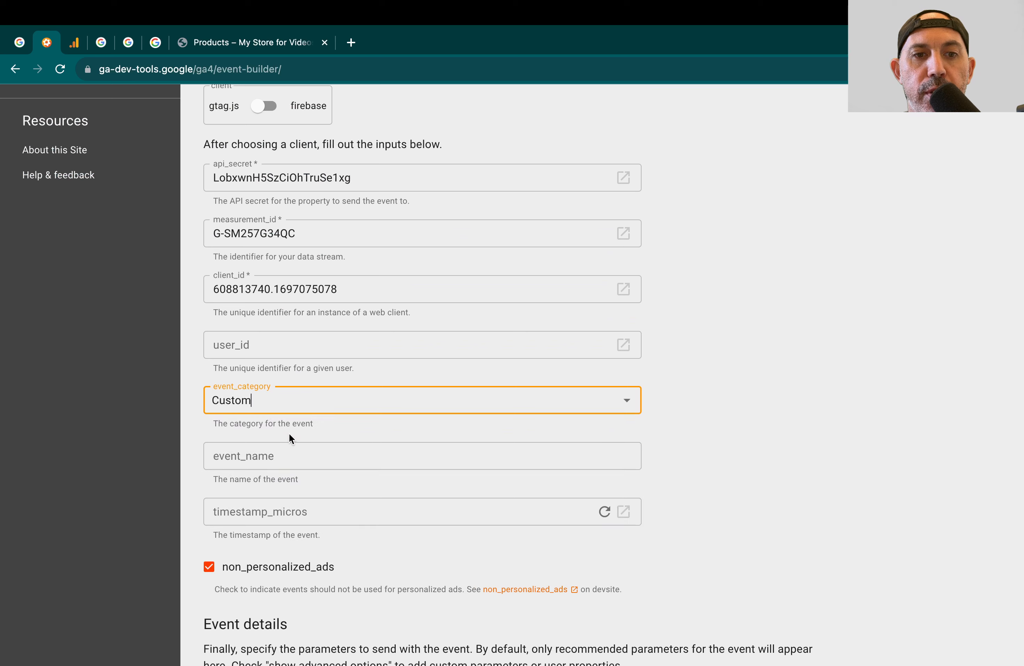
click(321, 457)
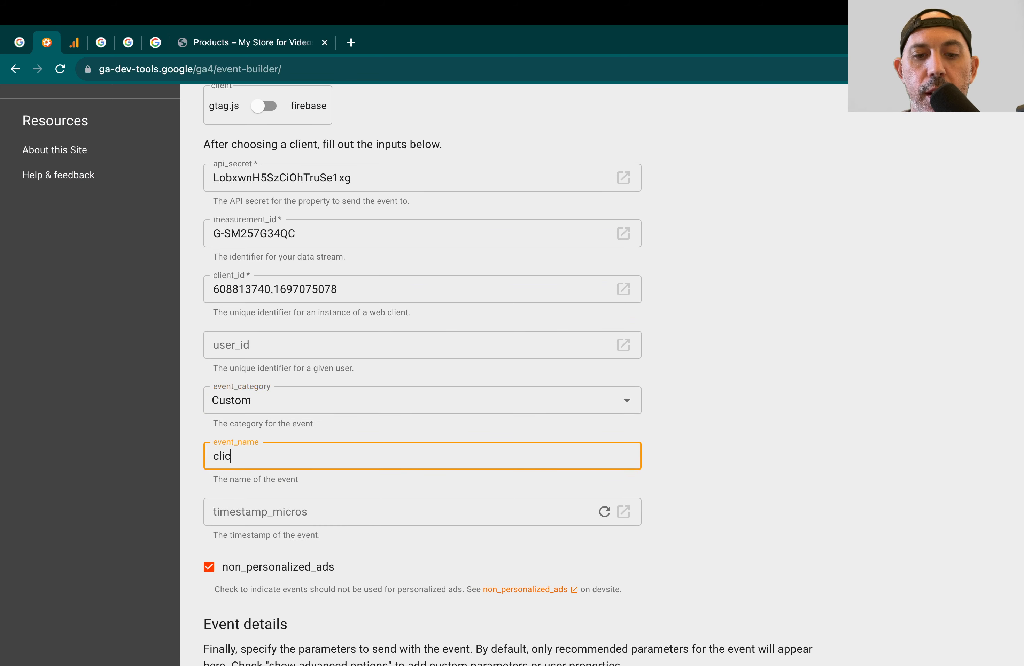
text(clickedonb)
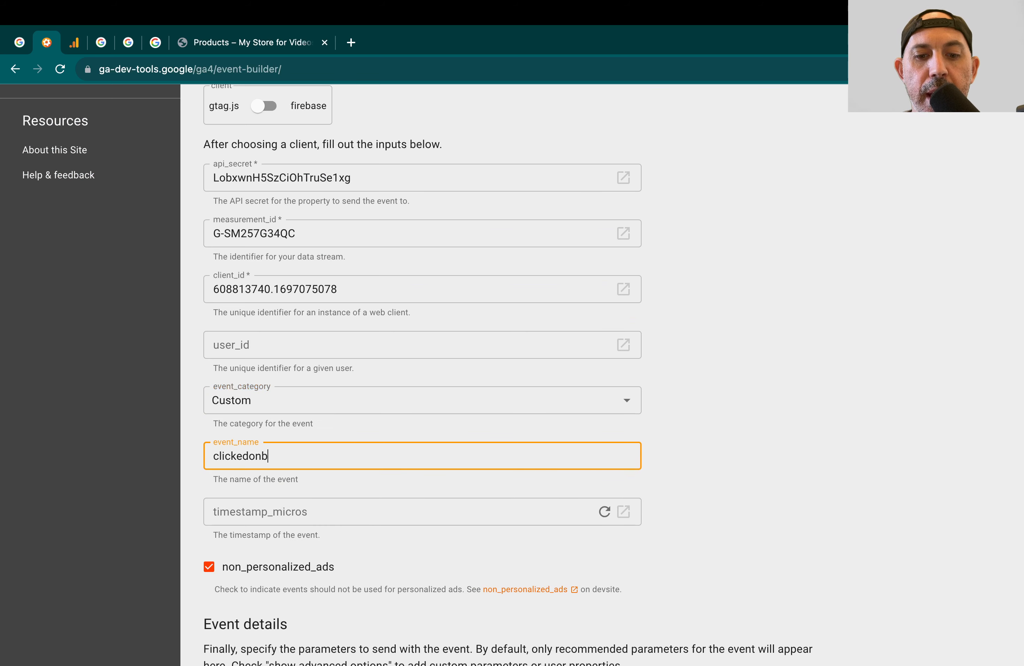
text(anner)
- Add a string parameter named bannername with the value homepage1 to the event
scroll(348, 485, down, 9)
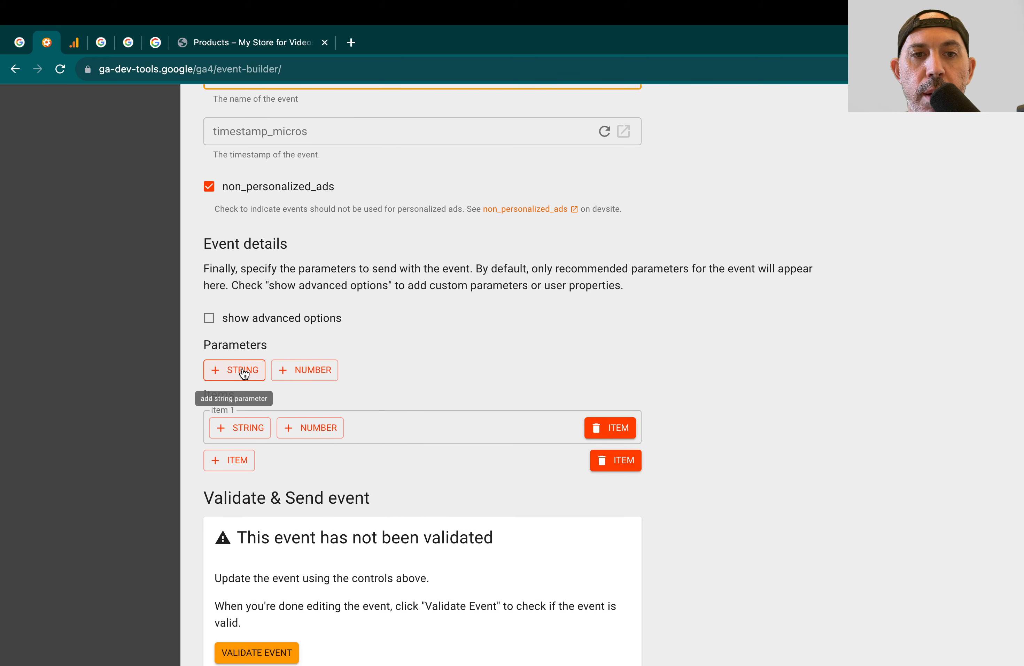
click(243, 371)
click(336, 376)
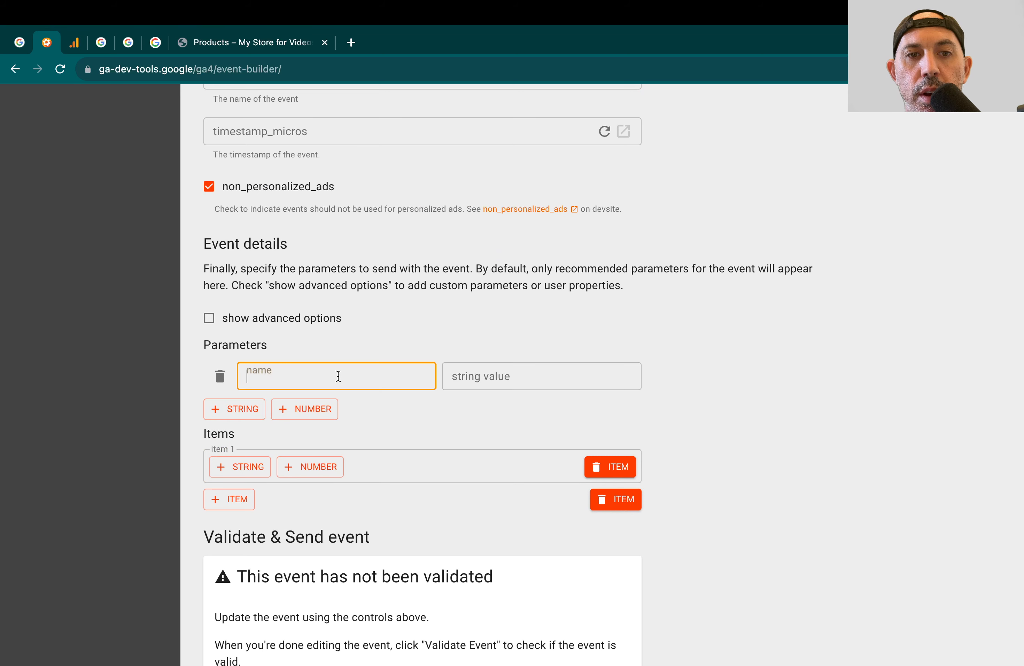
text(b)
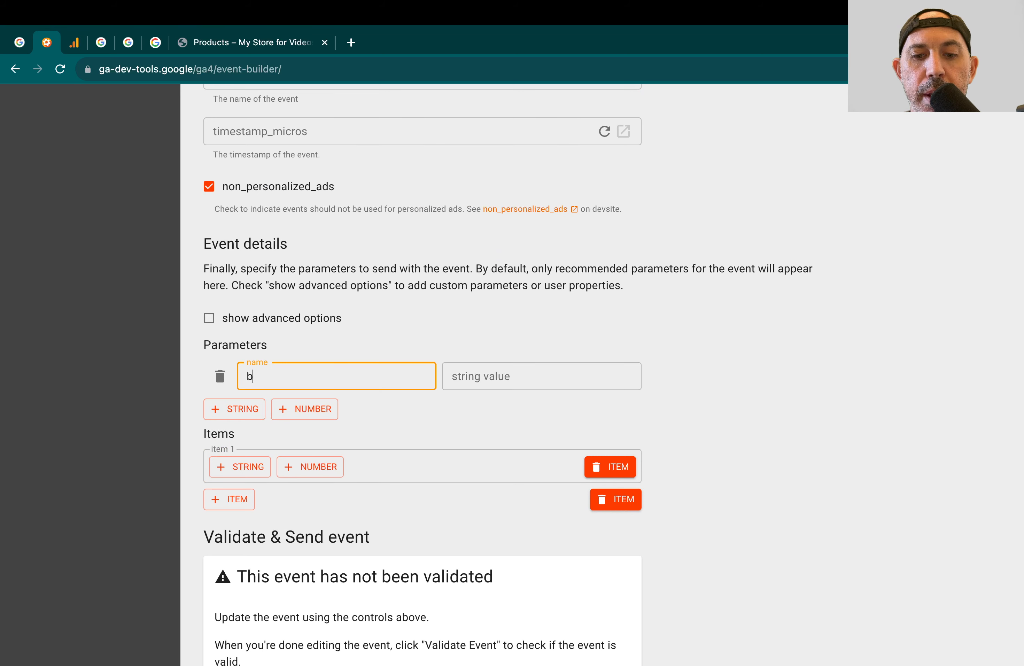
text(annername)
click(516, 375)
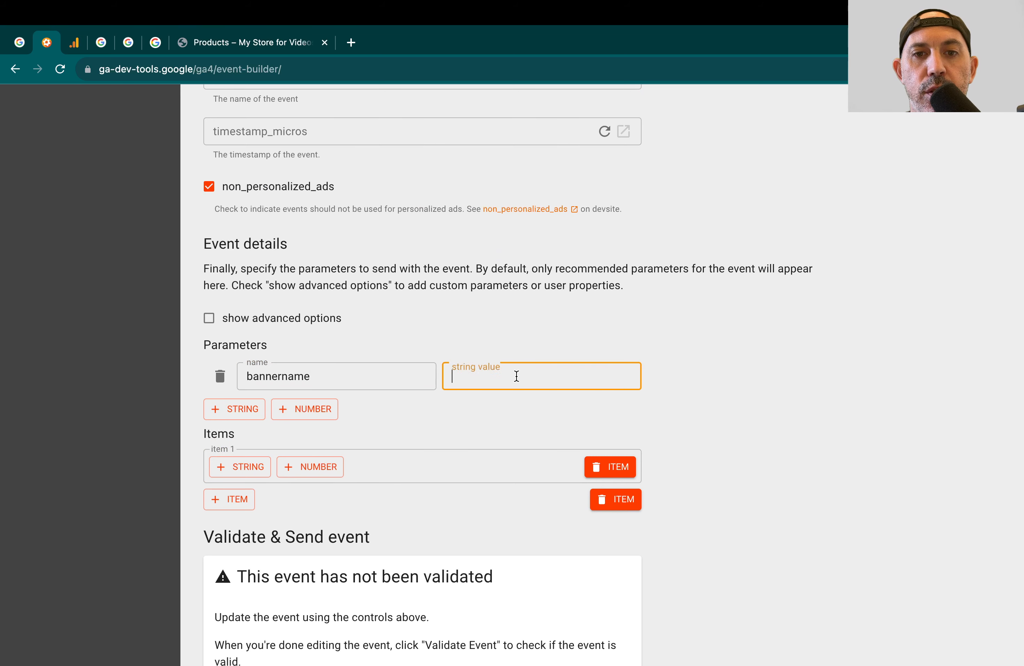
text(homepage1)
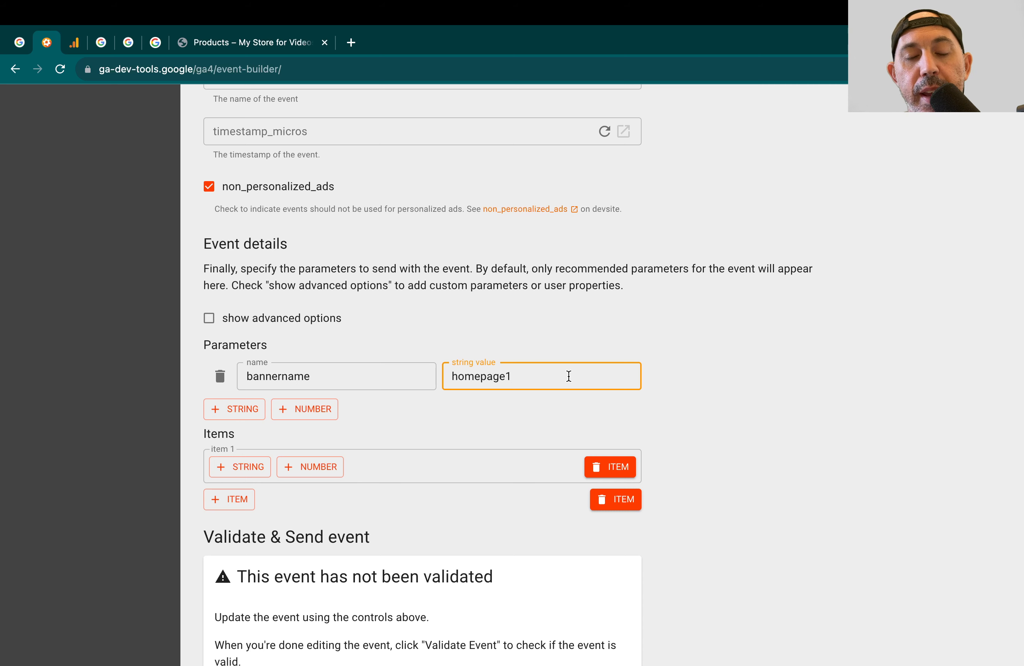
click(717, 420)
- Validate the clickedonbanner event and copy its payload to the clipboard
scroll(471, 477, down, 5)
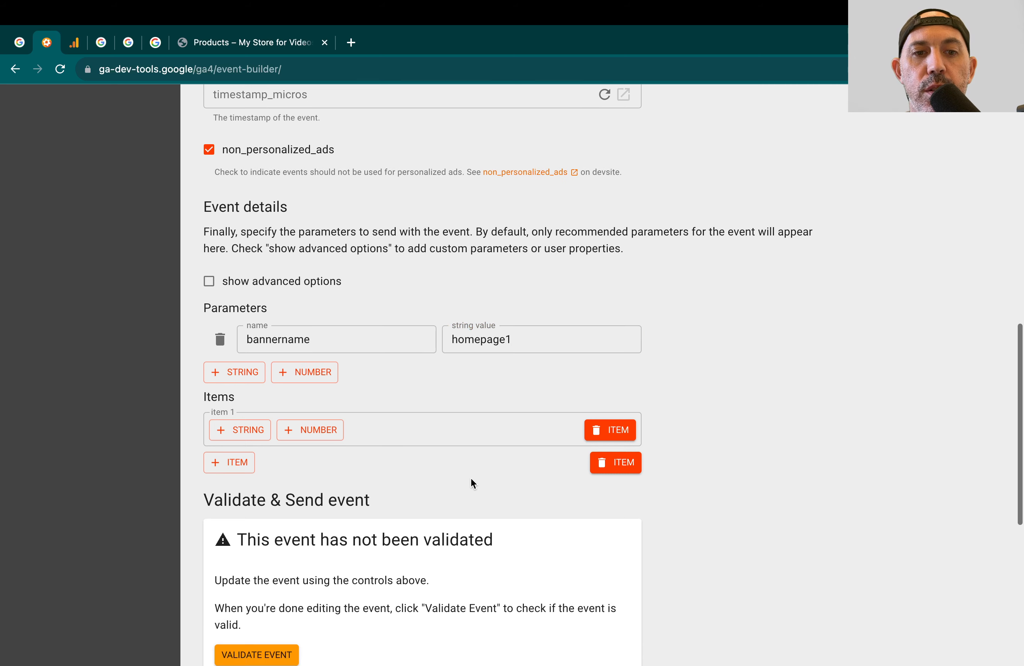
scroll(460, 475, down, 4)
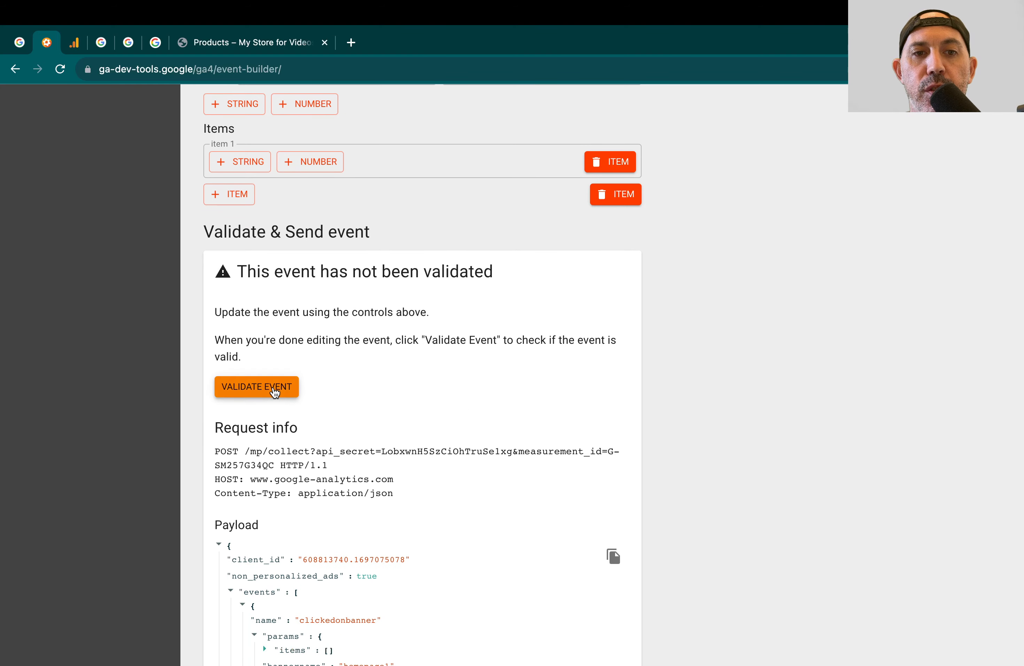
click(273, 391)
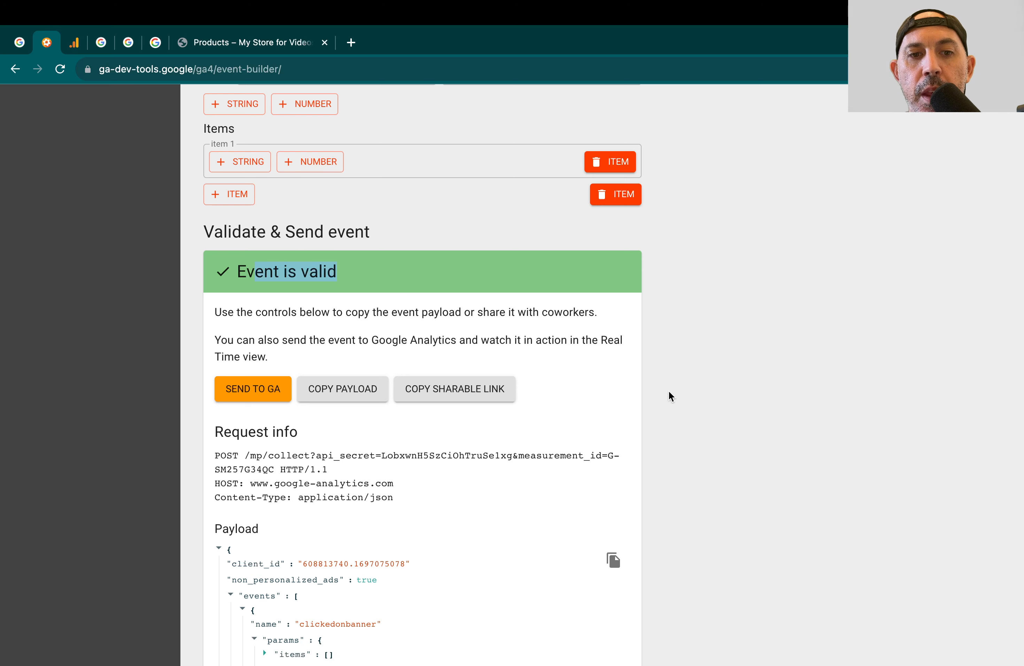
scroll(669, 395, down, 4)
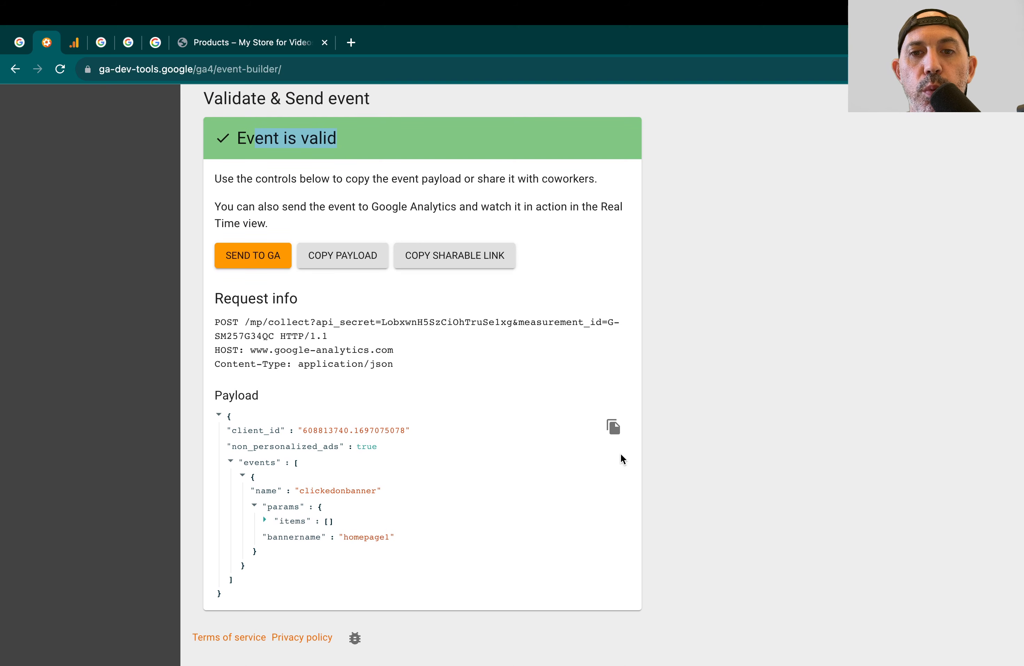
click(612, 427)
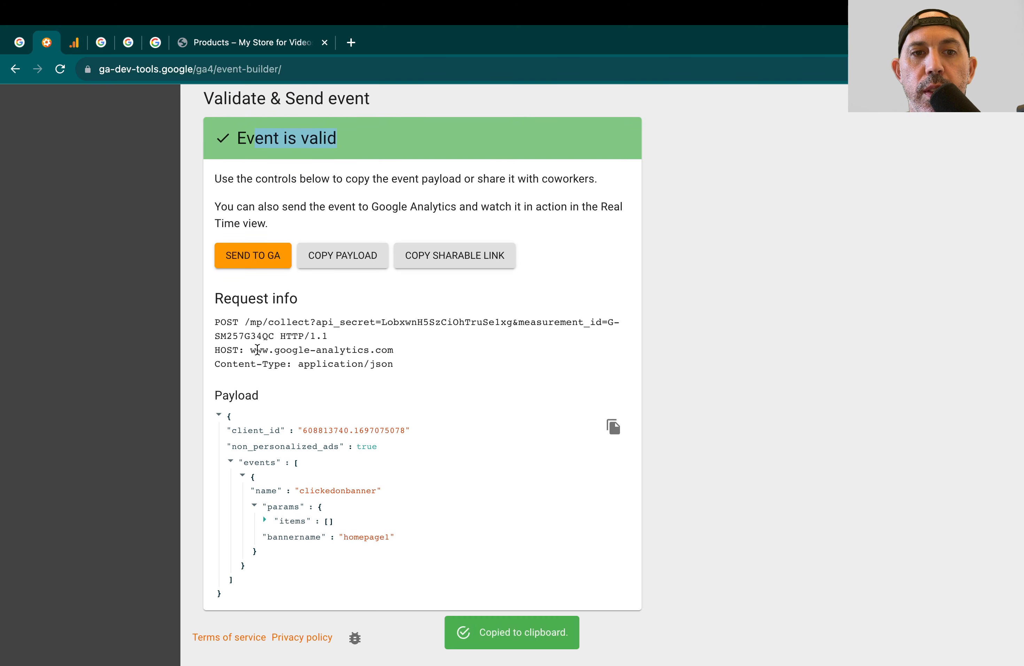
- Examine the request's host, collect path and API secret parameter, plus the events block in the payload
drag(251, 350, 394, 349)
drag(238, 322, 511, 321)
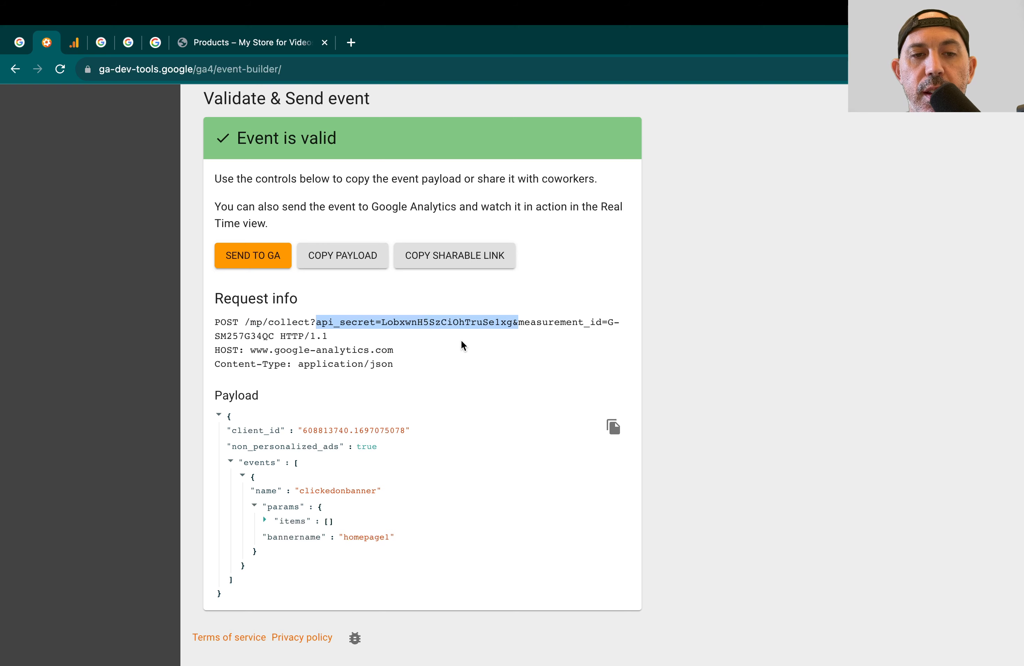
click(606, 428)
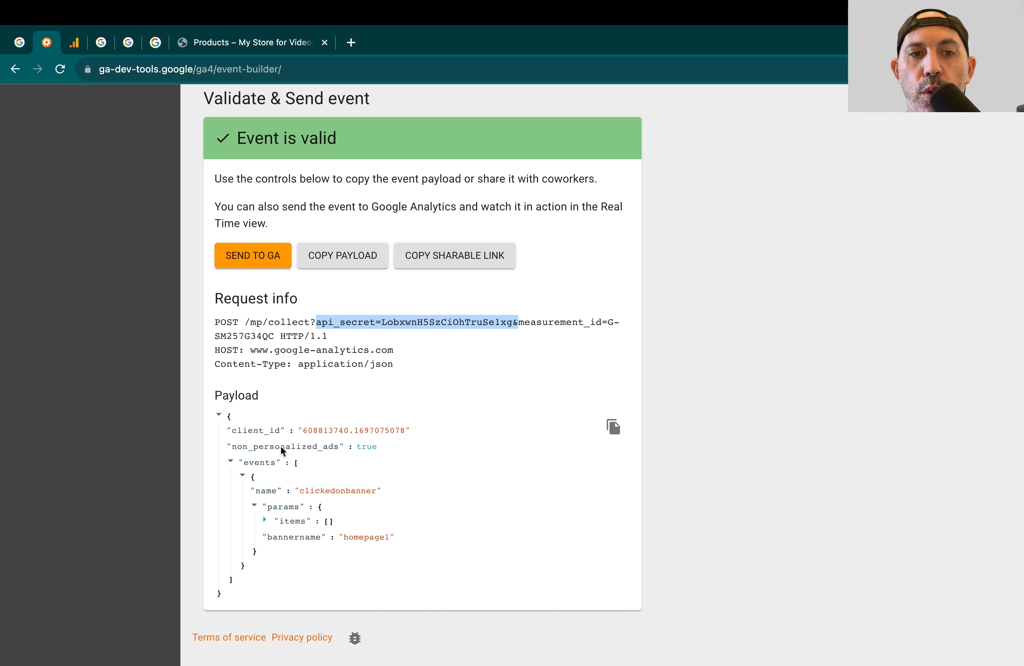
click(376, 451)
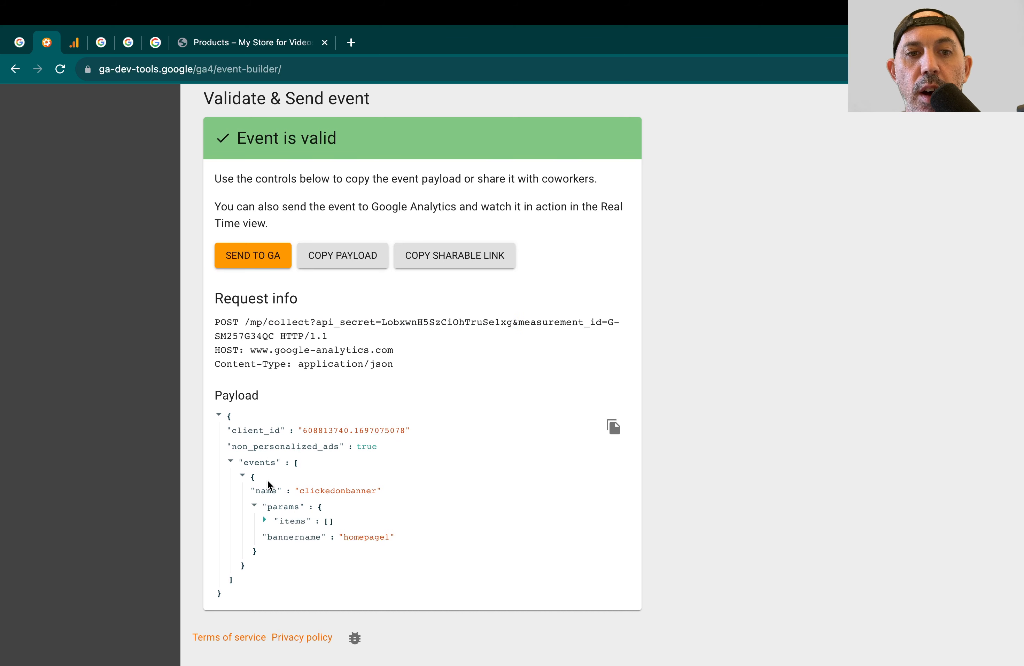
drag(254, 462, 391, 538)
click(613, 428)
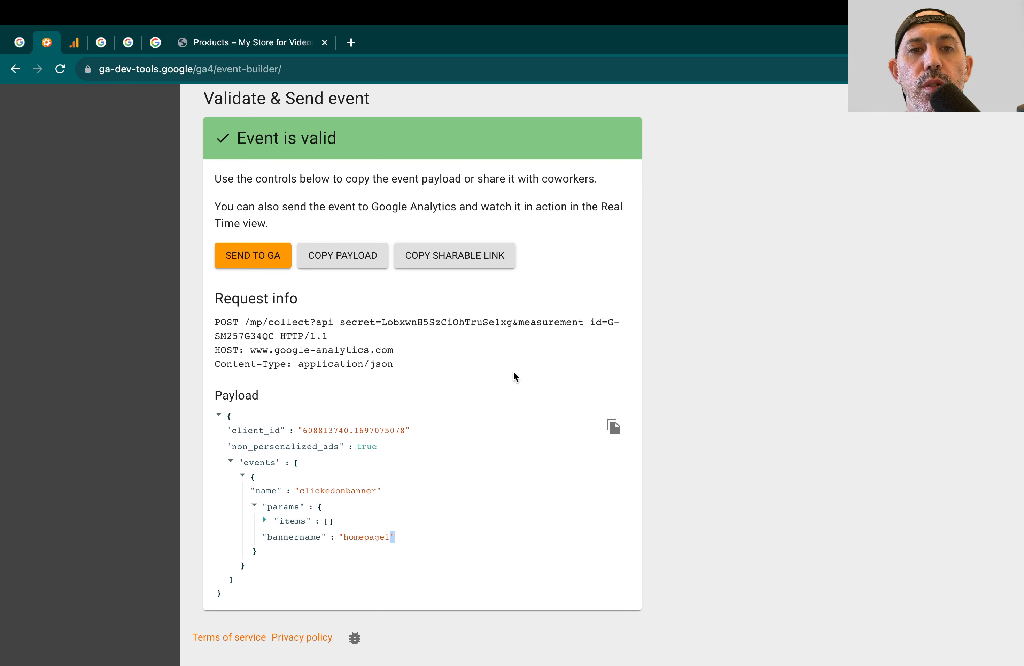
- Send the event to Google Analytics and check the property's Realtime report for event counts by event name
click(256, 257)
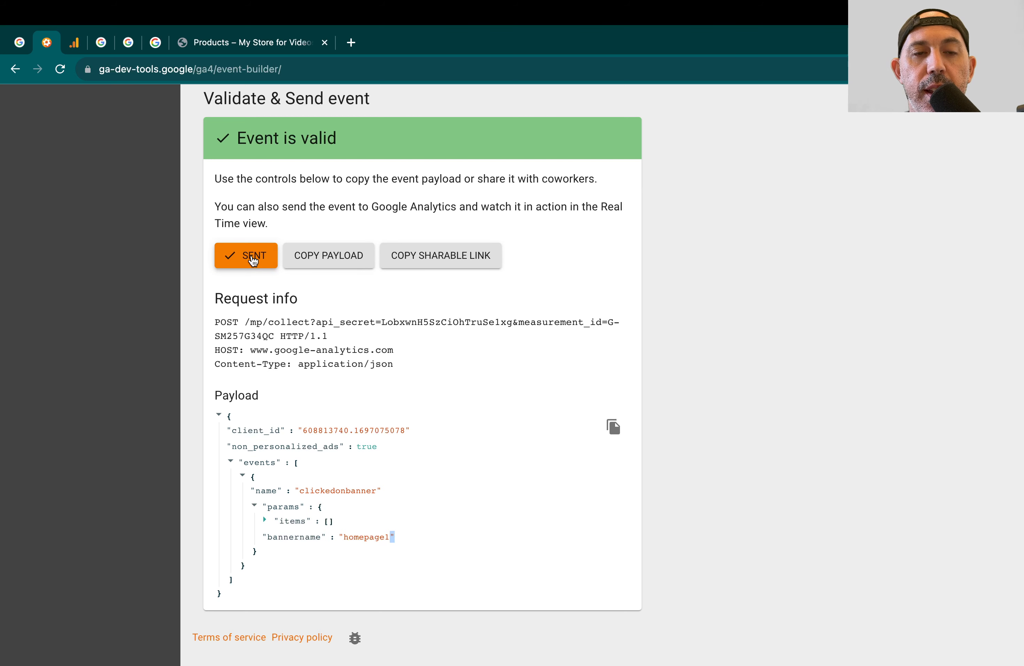
click(73, 42)
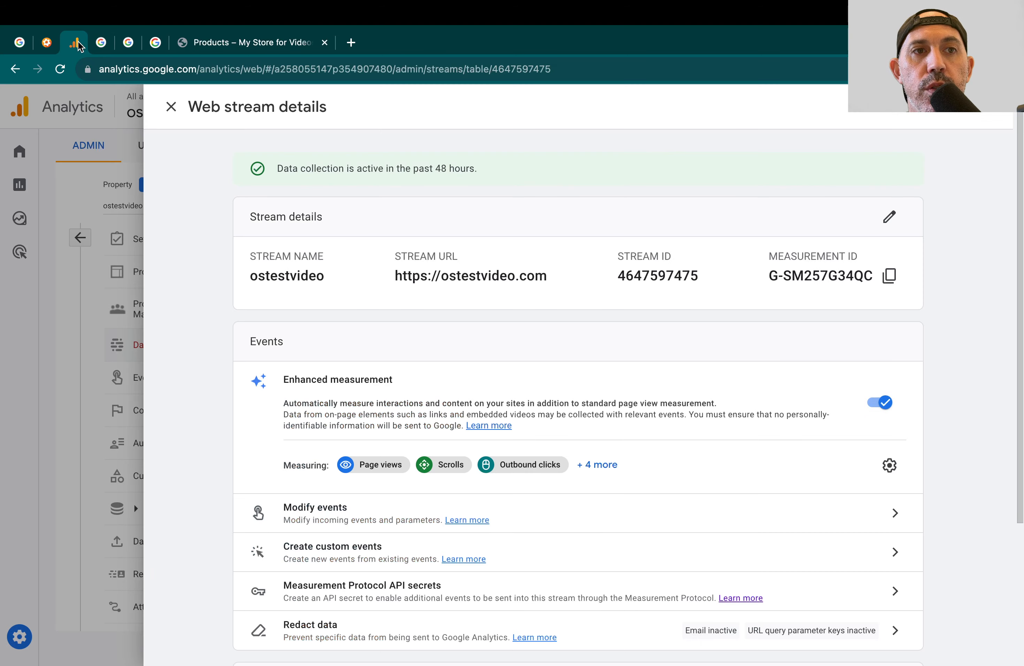
click(92, 154)
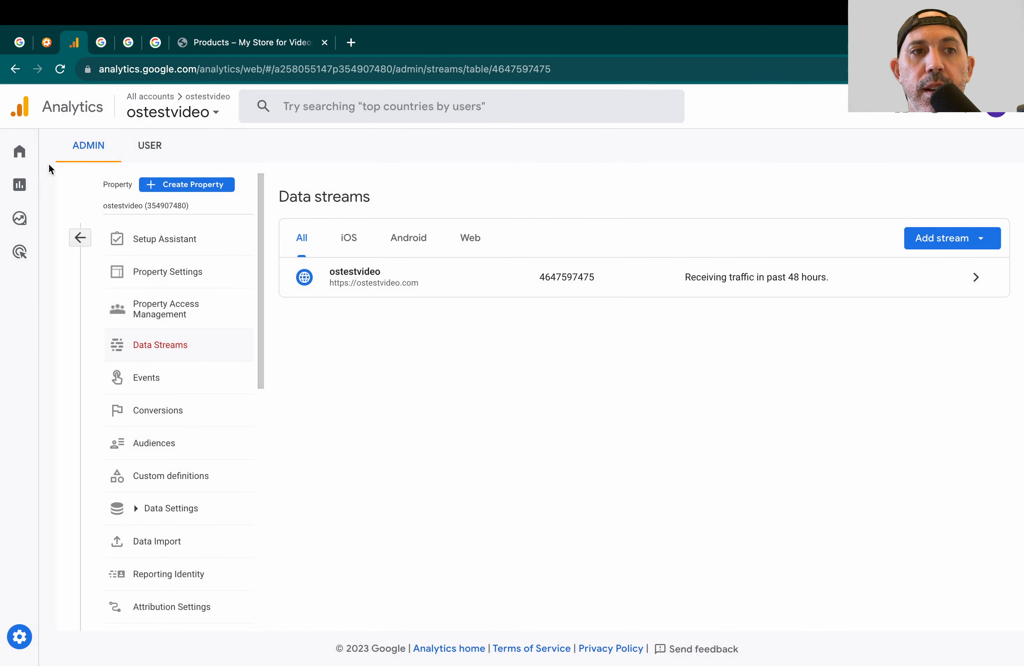
click(20, 186)
click(129, 174)
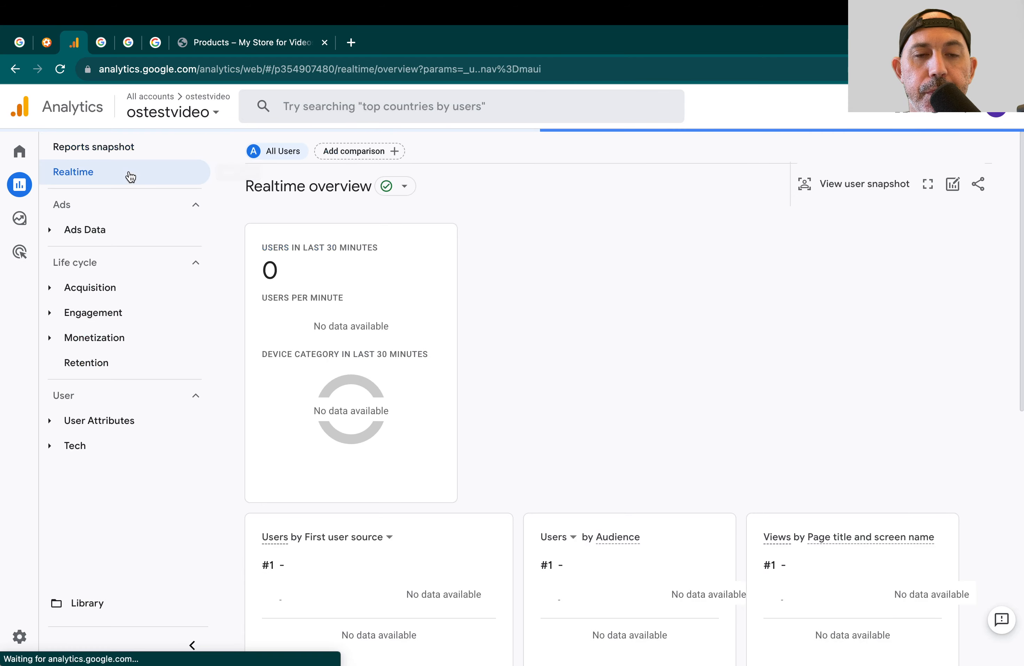
scroll(589, 367, down, 10)
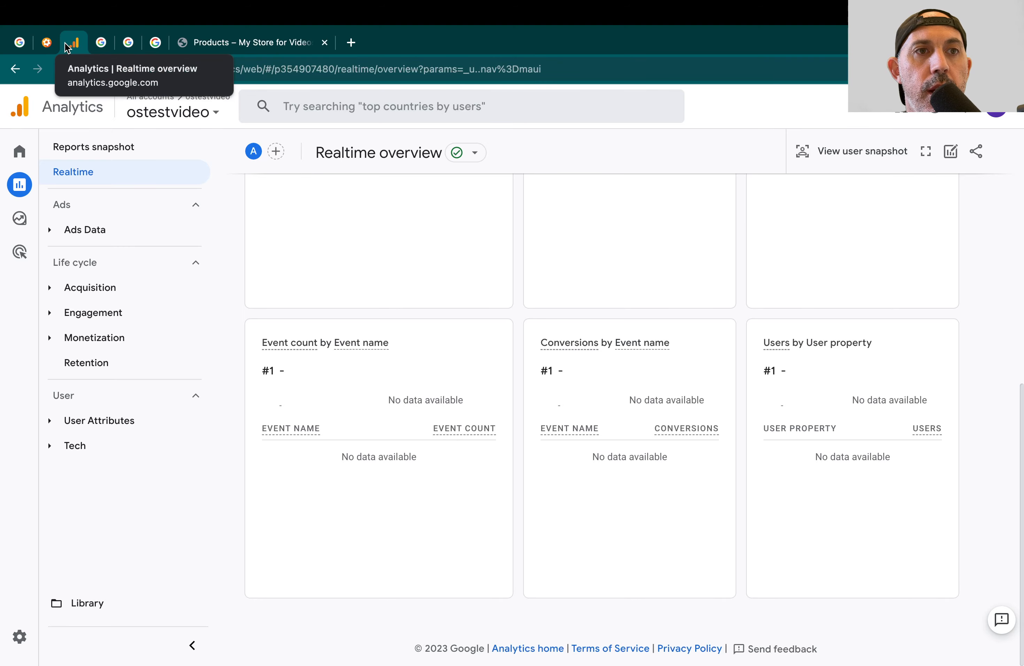
- Return to the Event Builder and review the clickedonbanner event's client settings, bannername parameter and payload
click(47, 41)
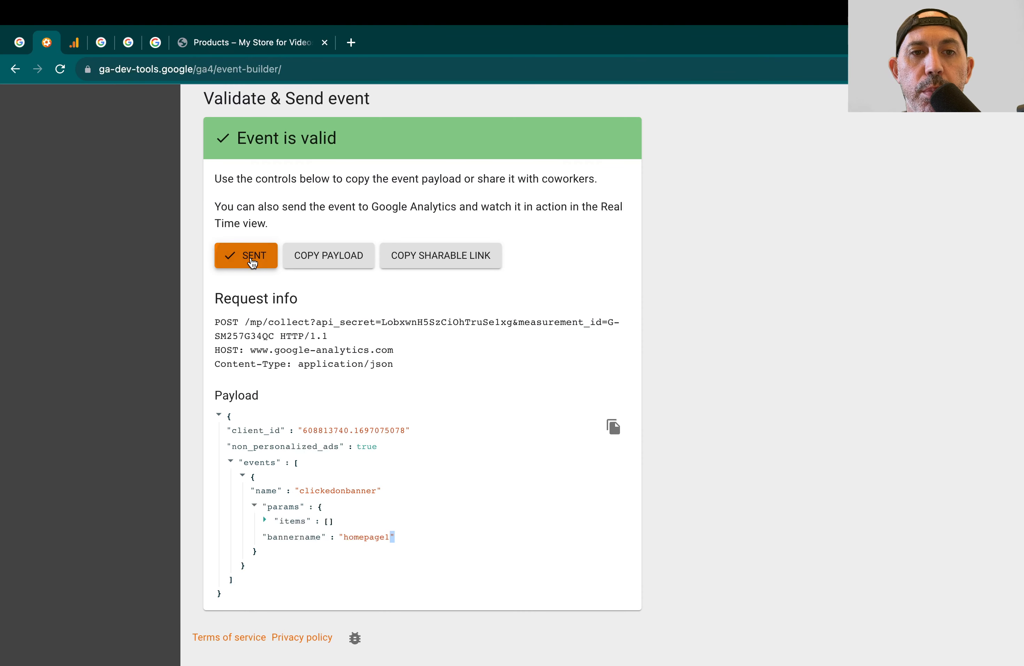
scroll(393, 328, up, 7)
scroll(392, 325, up, 2)
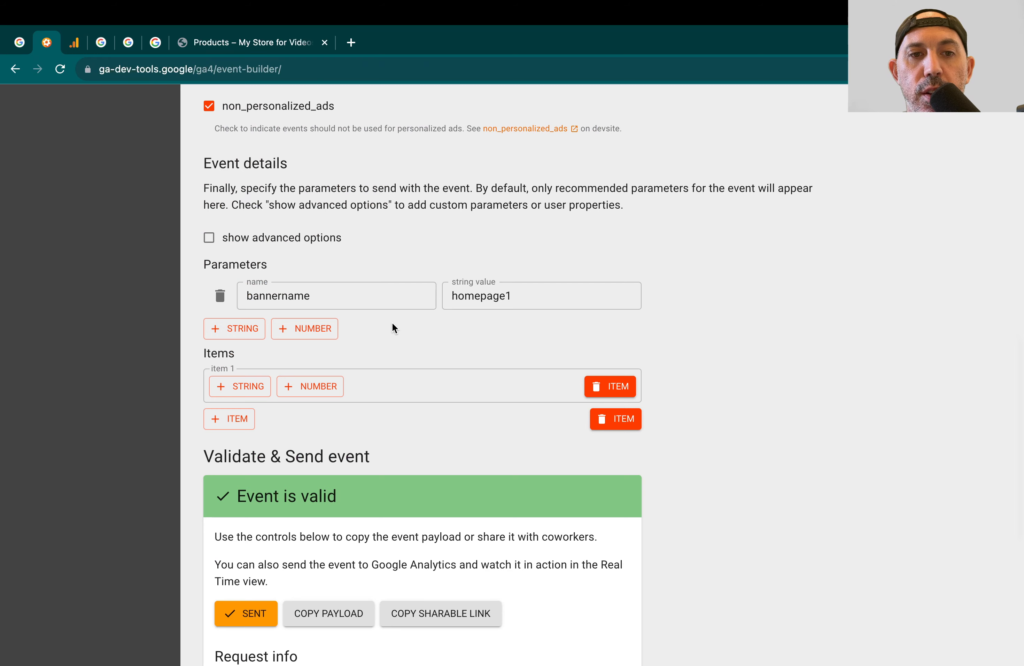
scroll(393, 325, up, 5)
scroll(391, 322, up, 5)
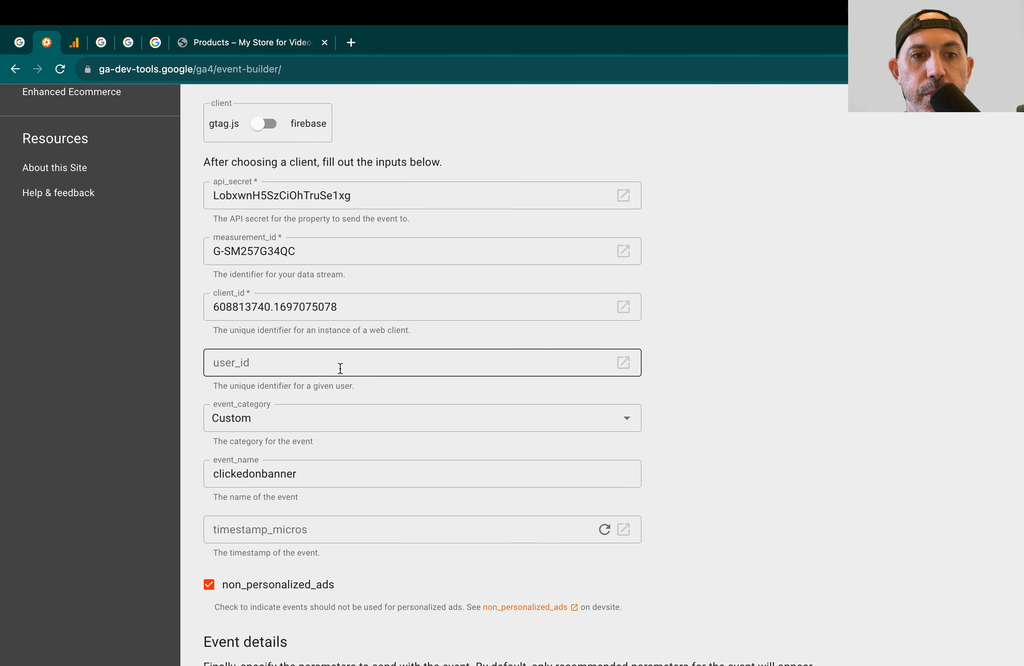
scroll(340, 366, down, 15)
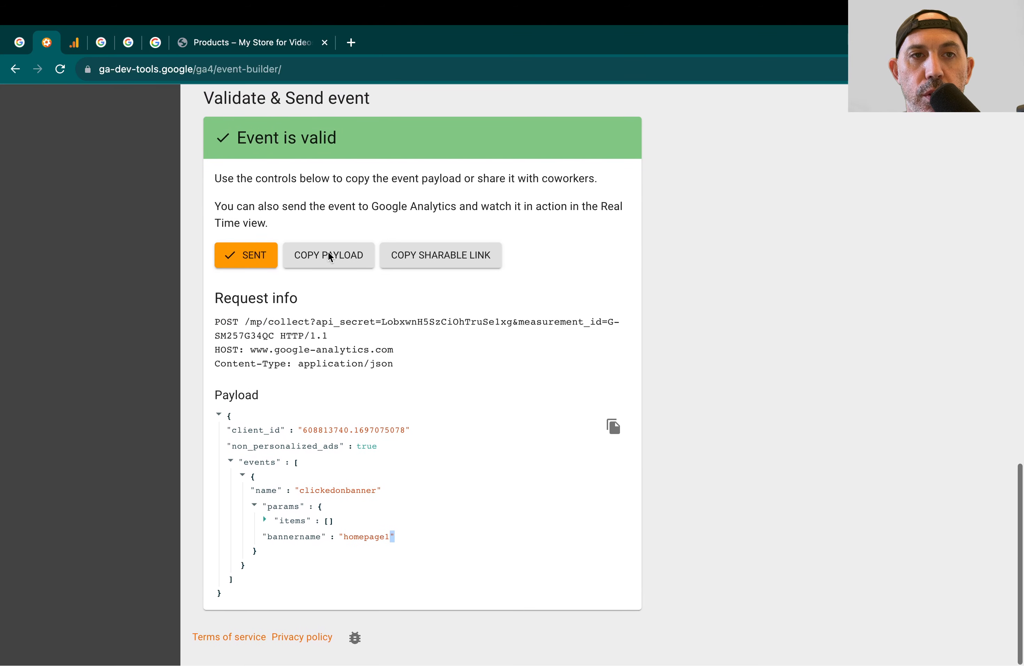
- In the Analytics Realtime report, open the clickedonbanner event and inspect its event parameter keys
click(74, 42)
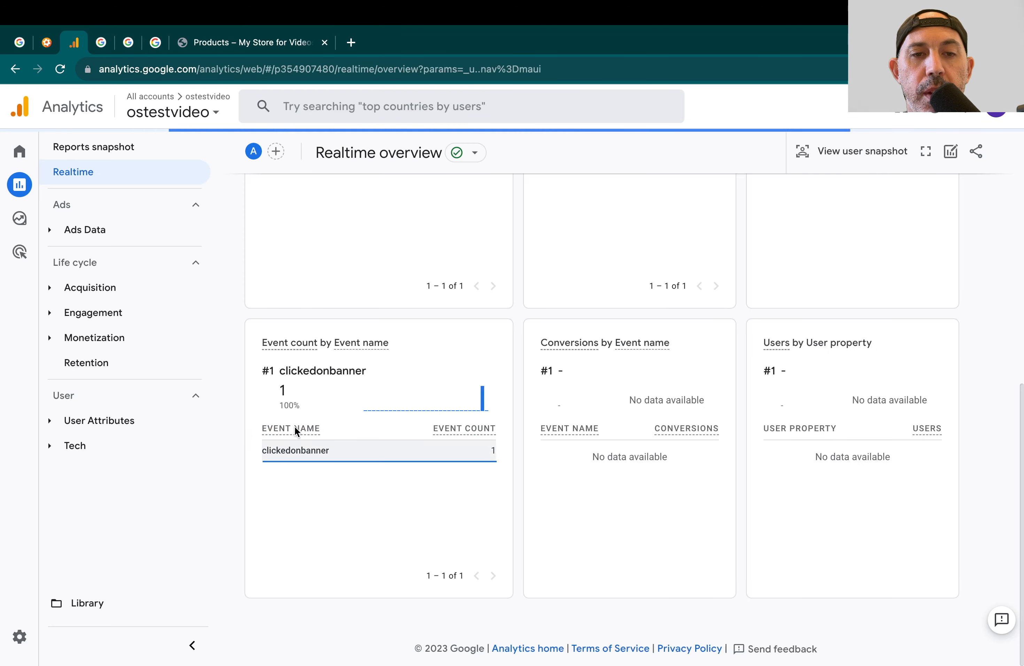
click(339, 450)
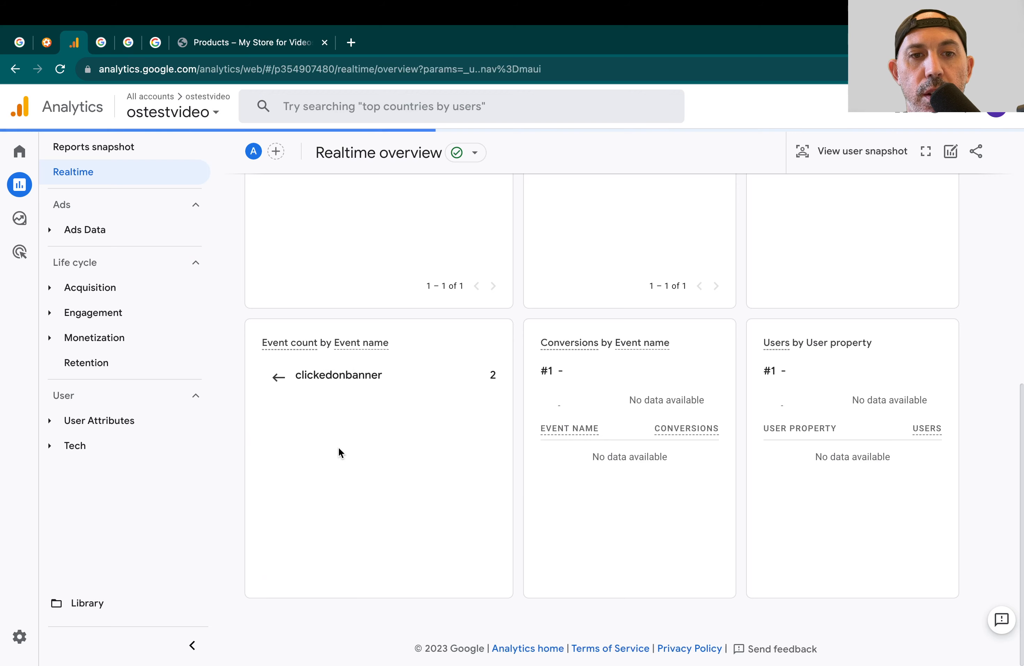
mouse_move(313, 427)
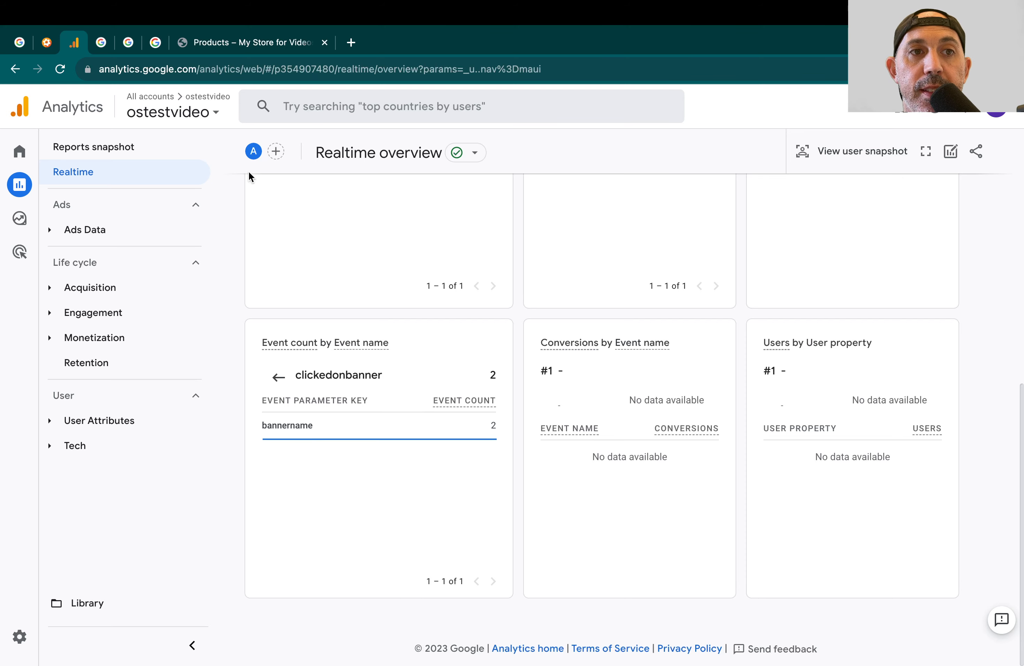
scroll(372, 362, up, 10)
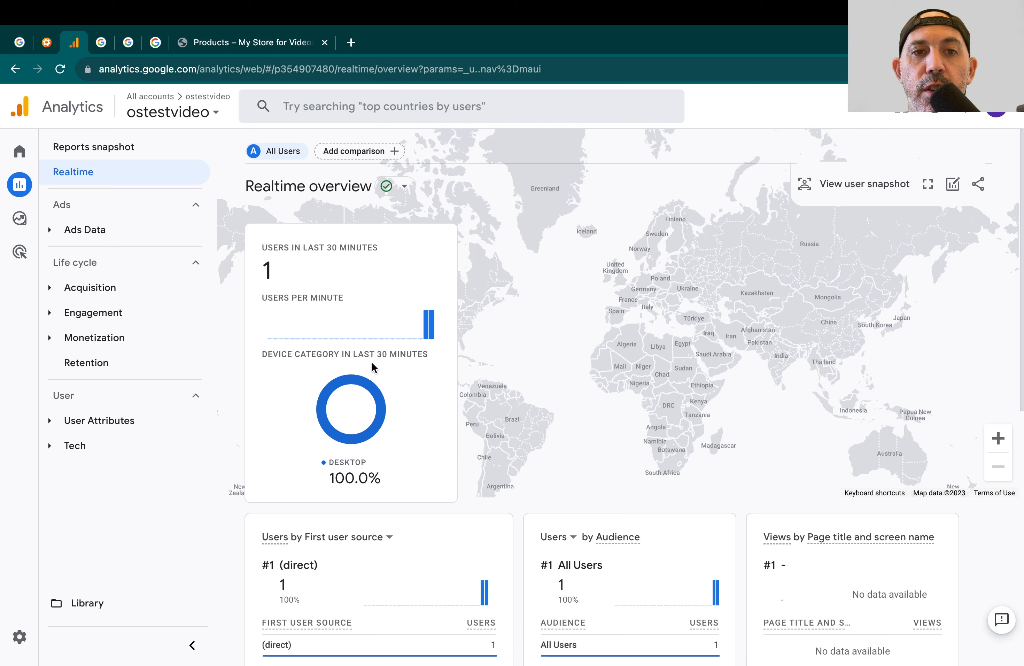
- Switch to Postman, open New Request in the GA$ Measurement Protocol collection and highlight its collect endpoint URL
click(47, 42)
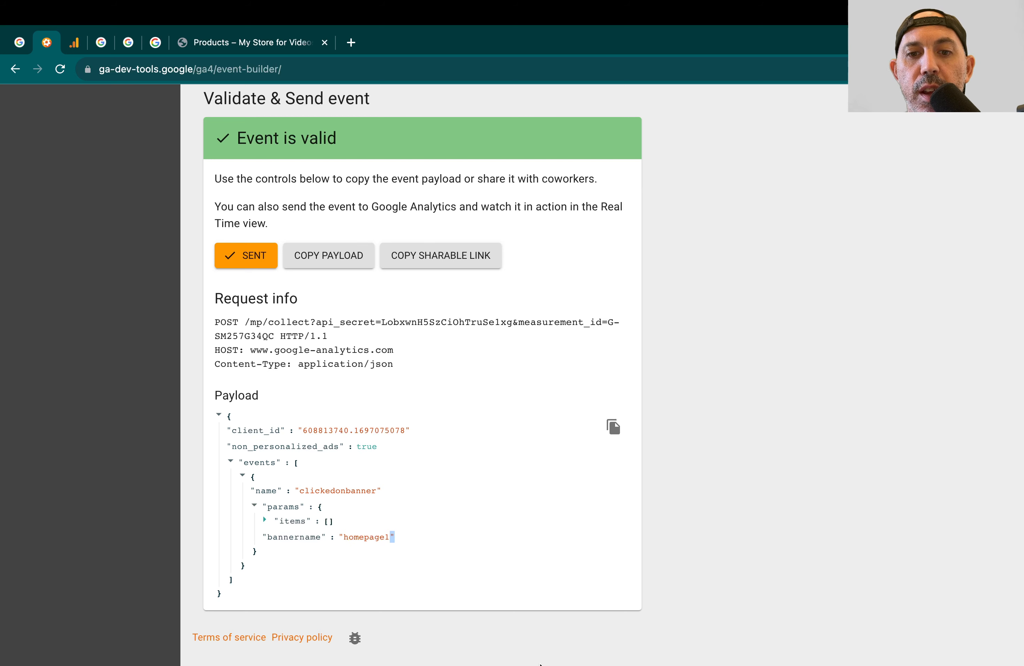
mouse_move(622, 665)
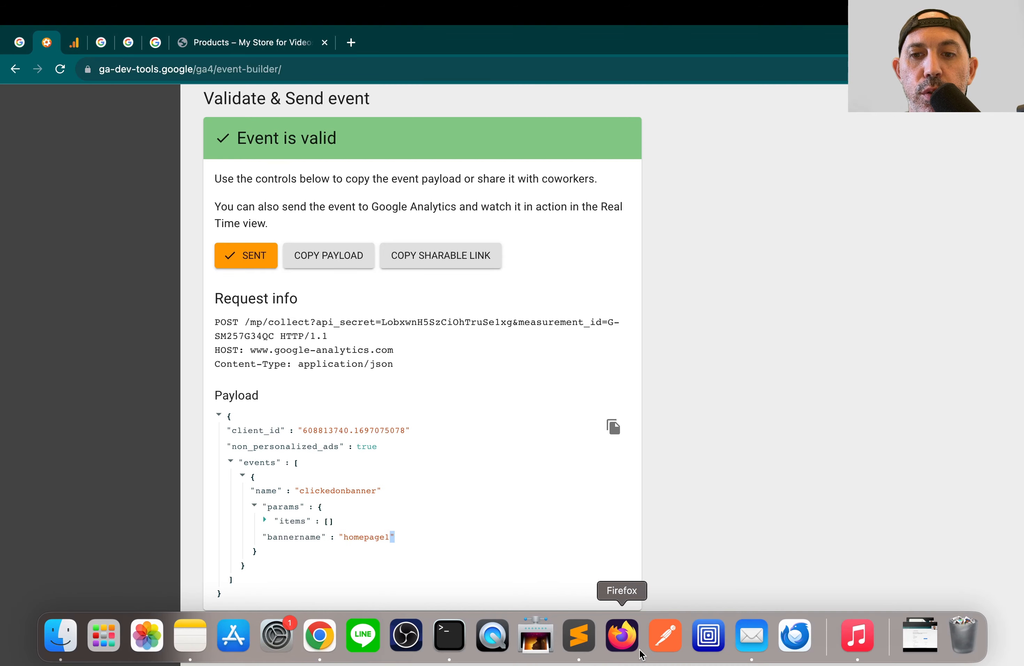
click(665, 634)
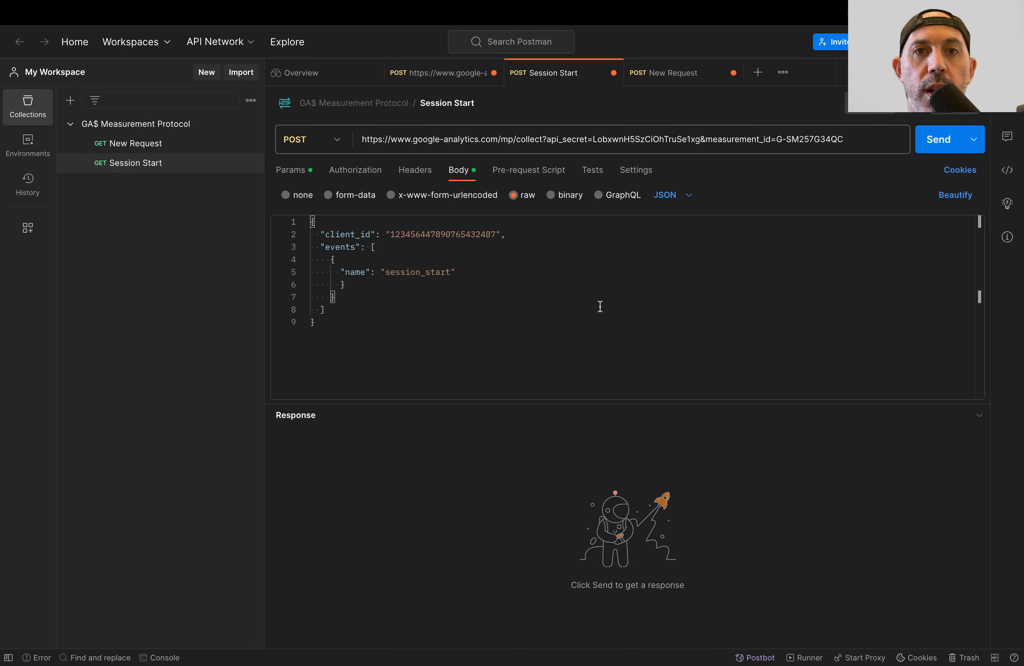
click(187, 147)
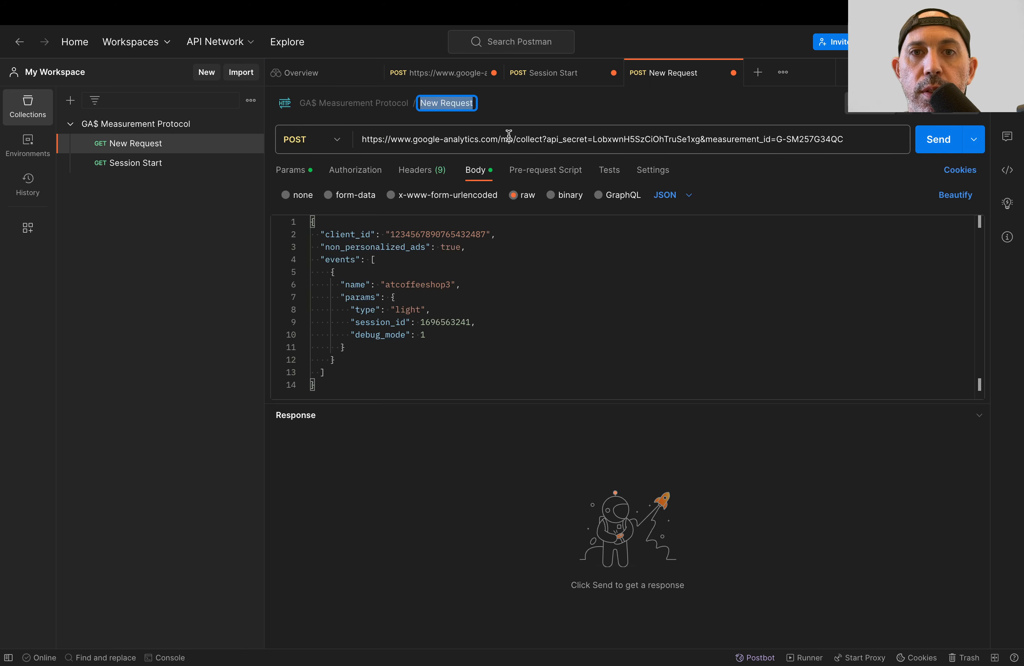
drag(542, 138, 367, 137)
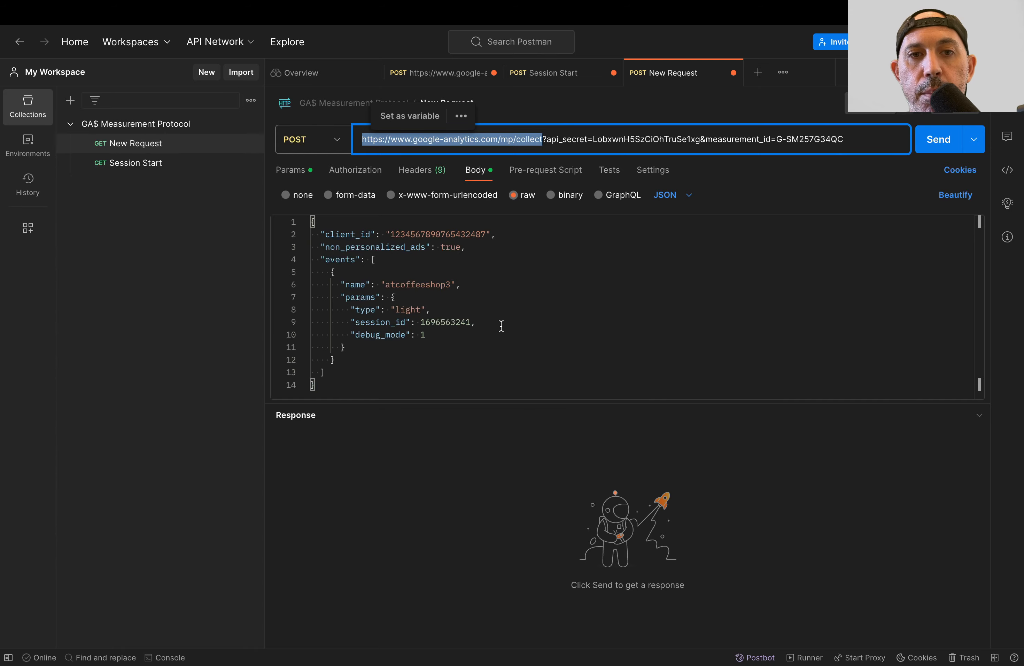
- Go back to the Event Builder and copy the clickedonbanner event's payload to the clipboard
key(ctrl+Left)
key(ctrl+Right)
key(ctrl+Right)
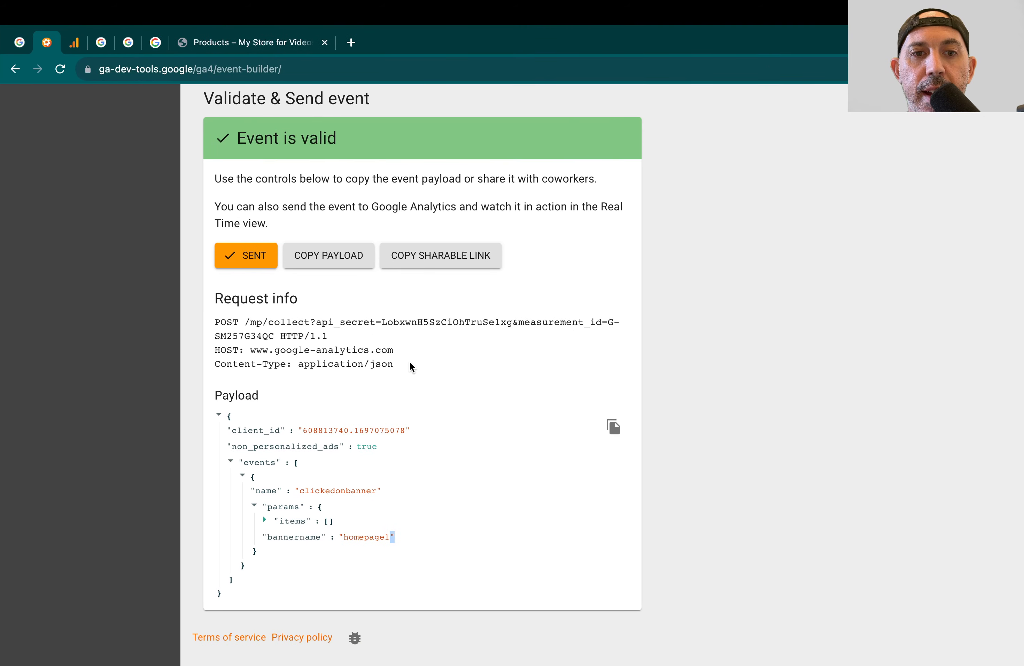
click(613, 427)
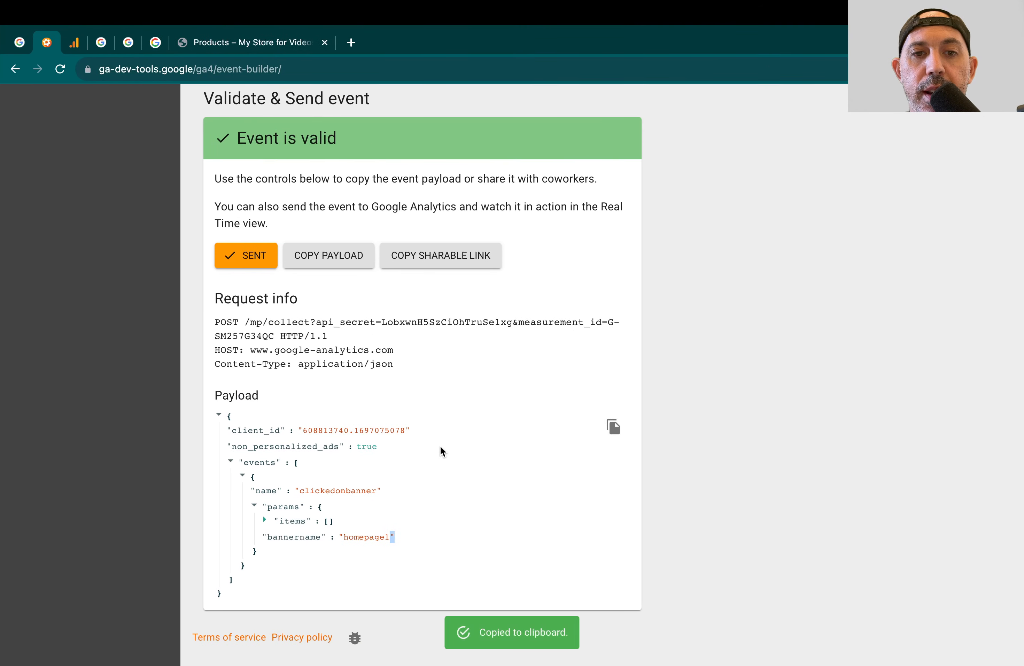
- Back in Postman, examine the New Request JSON body, including its client ID and the atcoffeeshop3 event with its parameters
key(ctrl+Left)
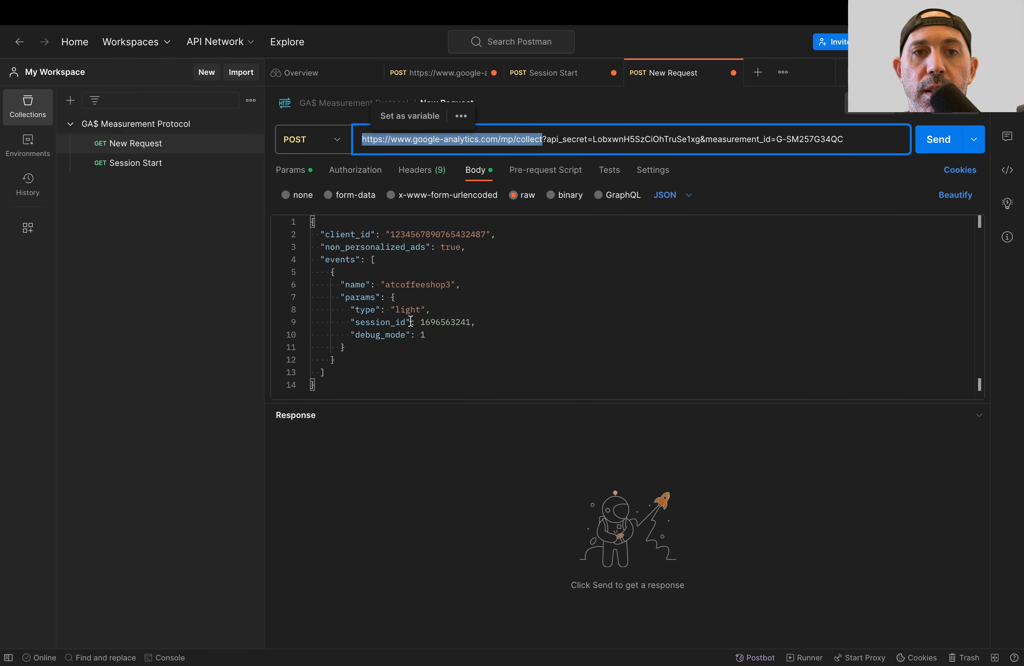
click(420, 246)
key(ctrl+a)
key(ctrl+v)
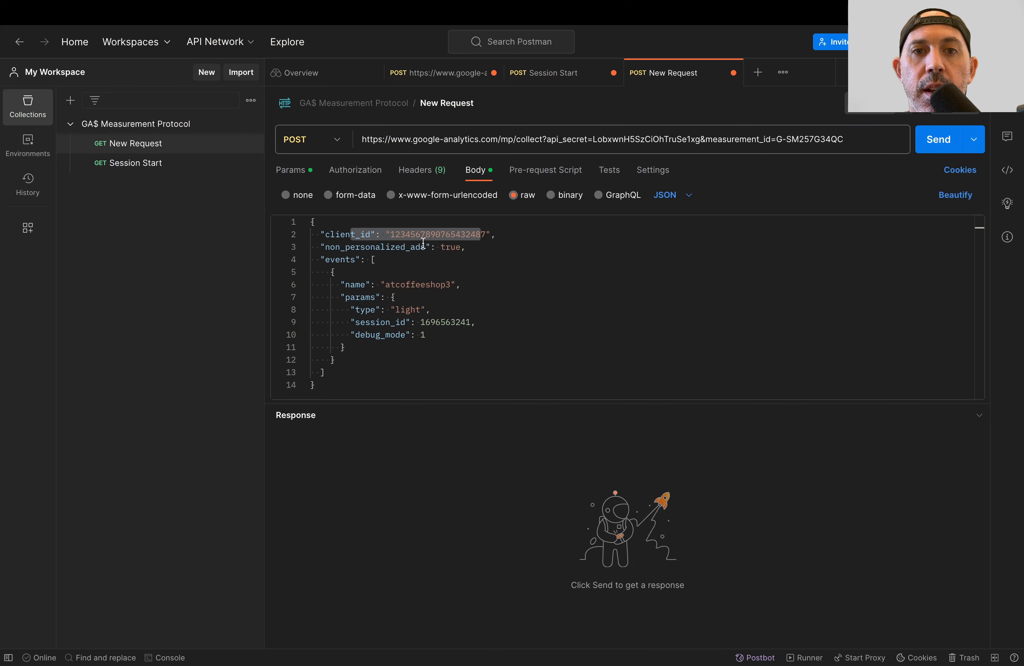
drag(339, 269, 434, 342)
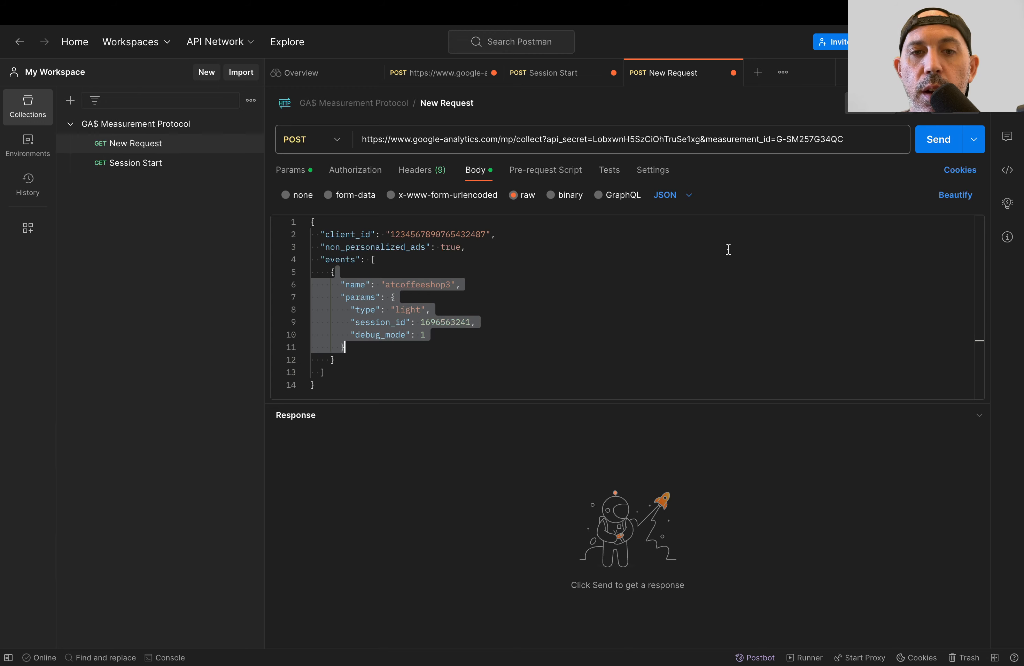
- Send the atcoffeeshop3 POST request from Postman and return to the Realtime report in Google Analytics
click(938, 145)
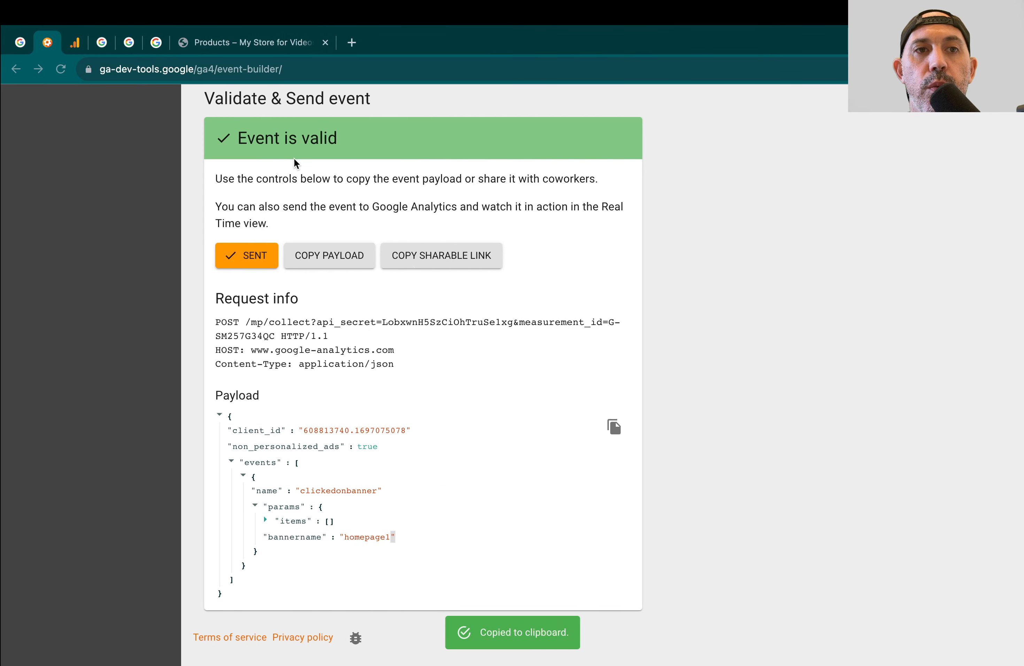
click(74, 42)
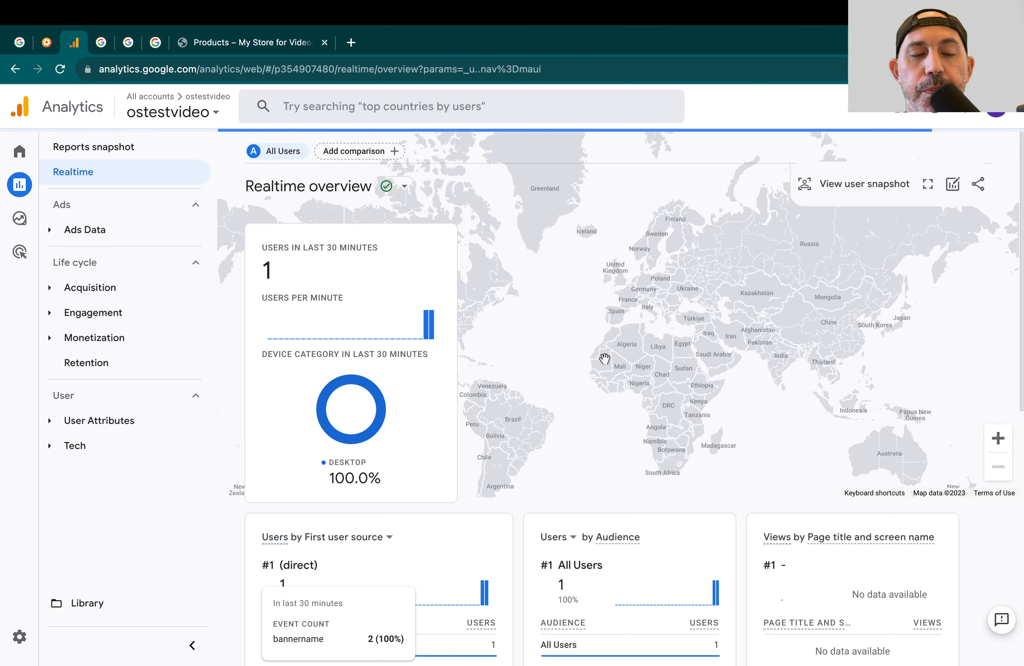